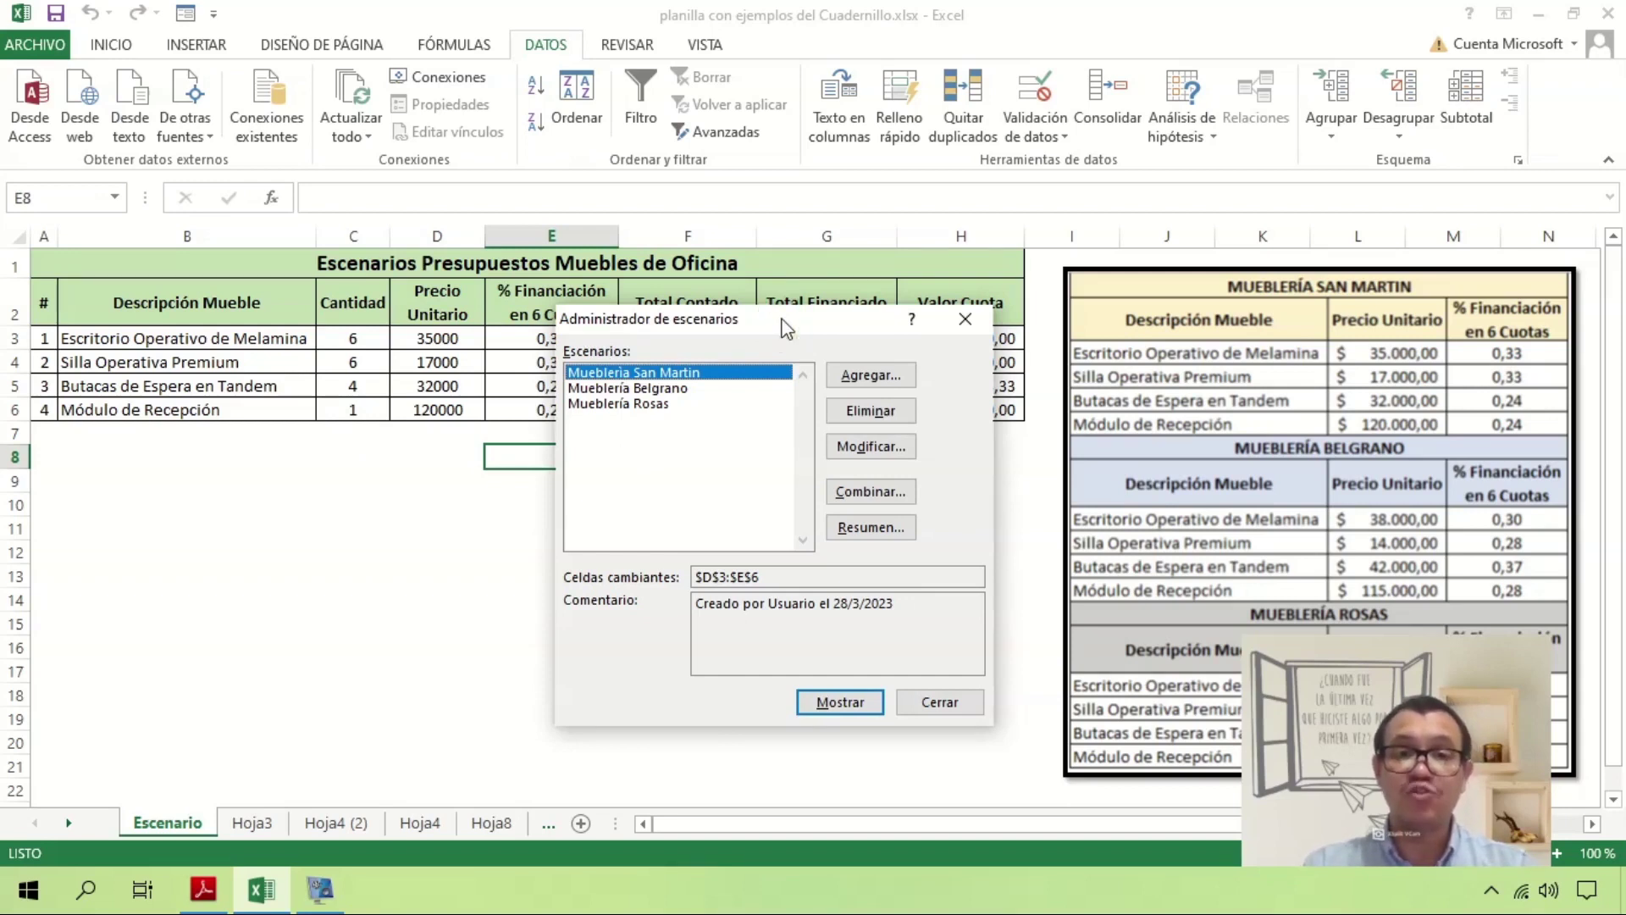
left_click(654, 388)
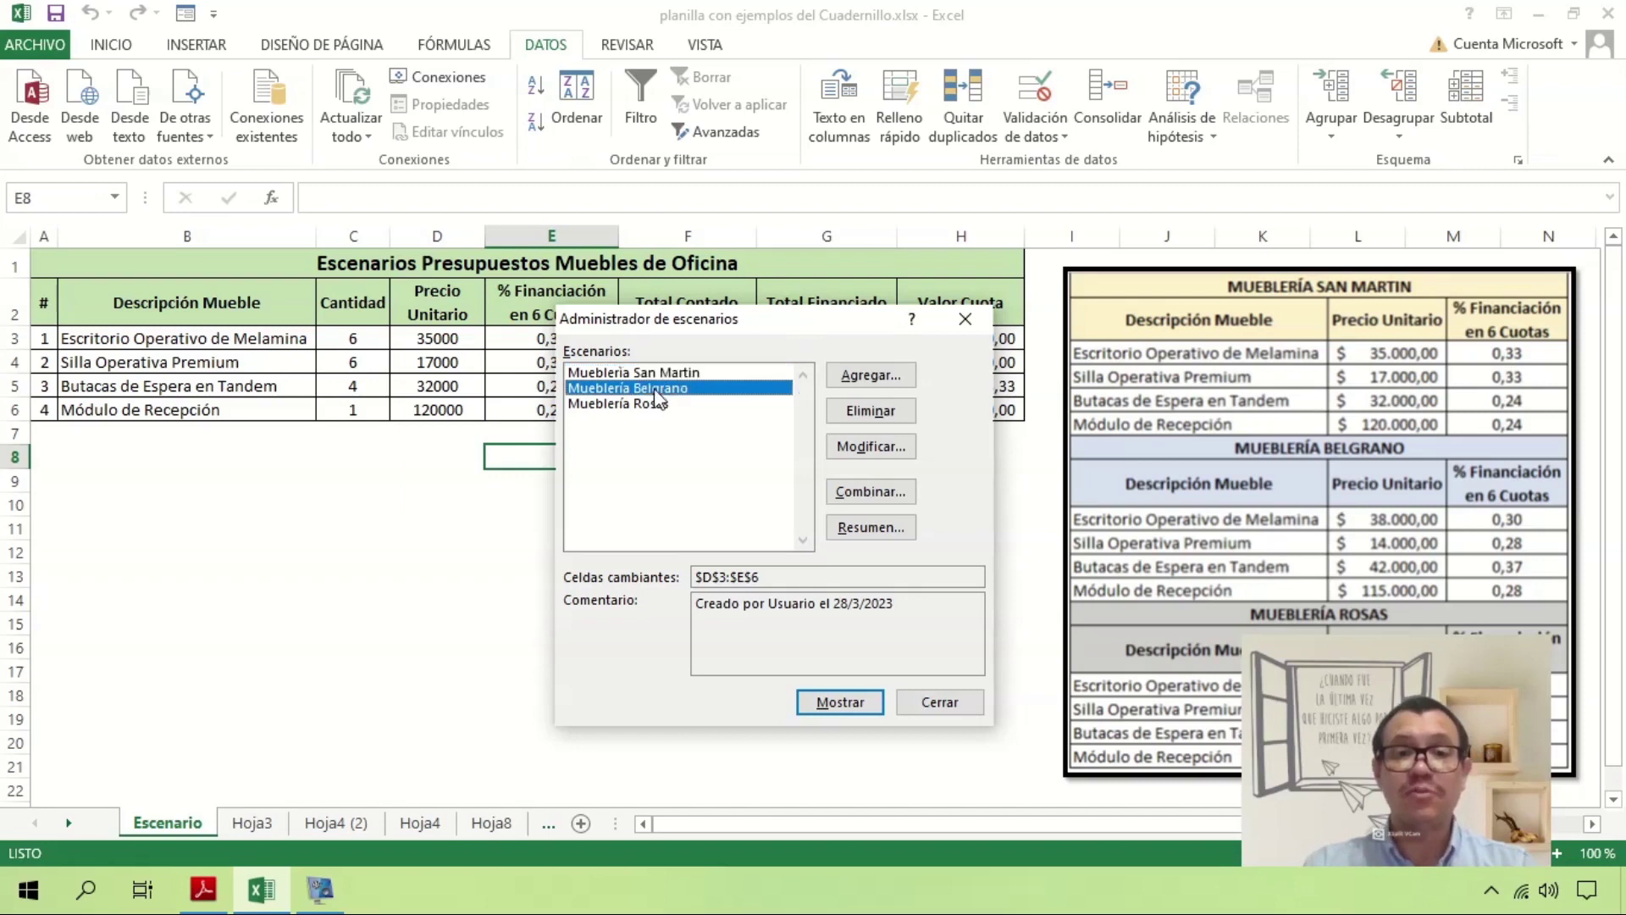
left_click(837, 705)
left_click_drag(775, 327, 1165, 266)
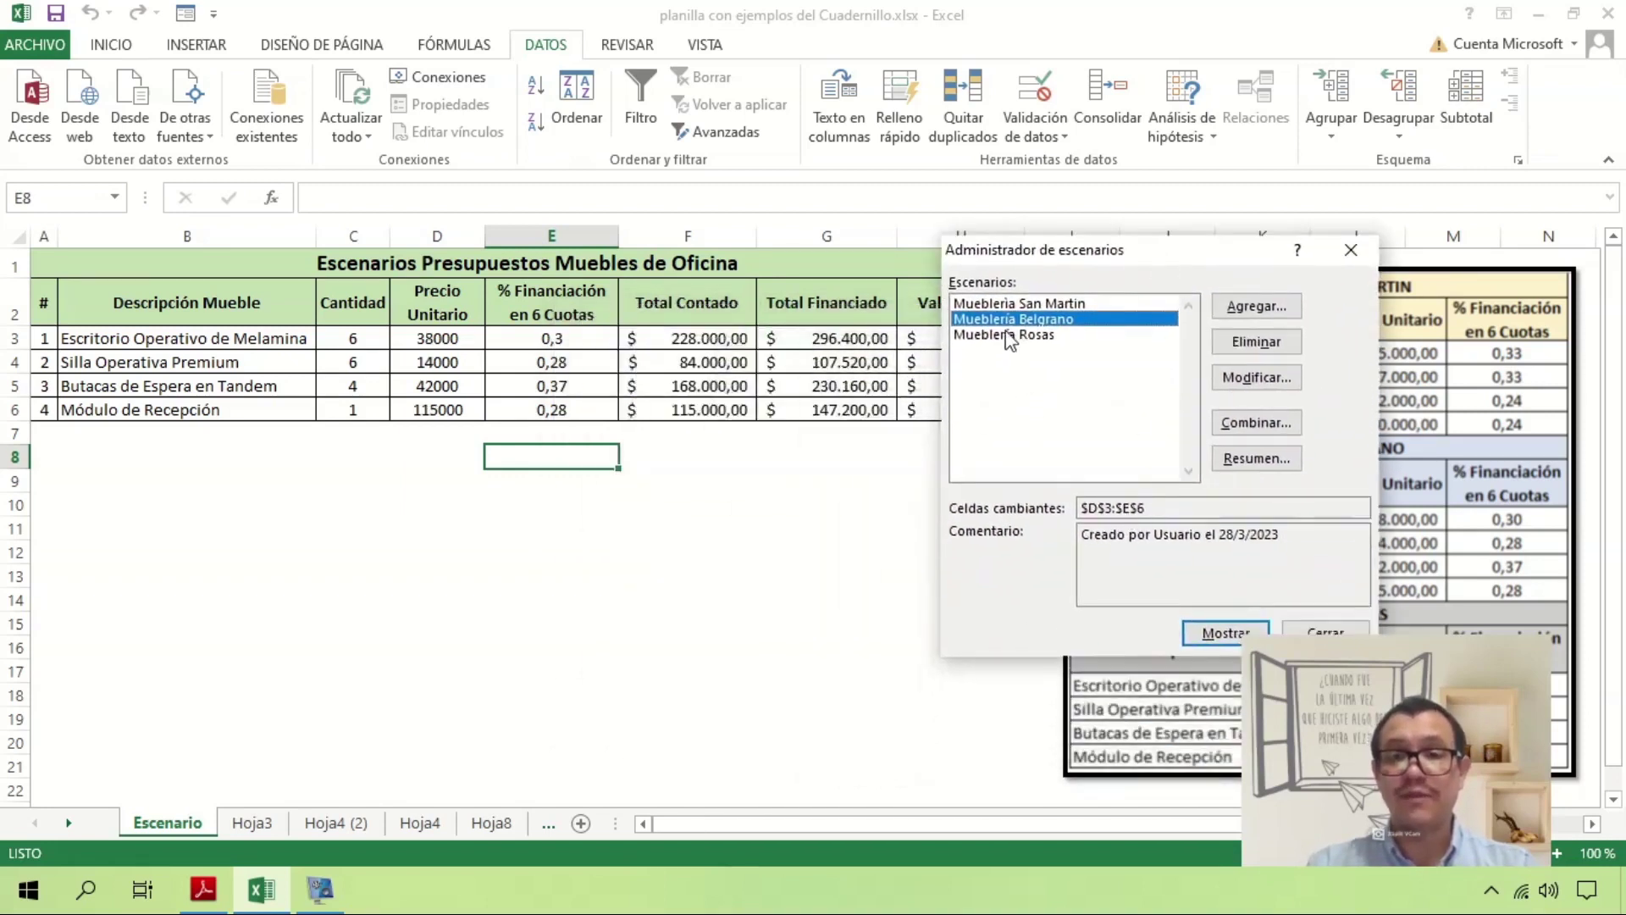
left_click(1007, 336)
left_click(1197, 635)
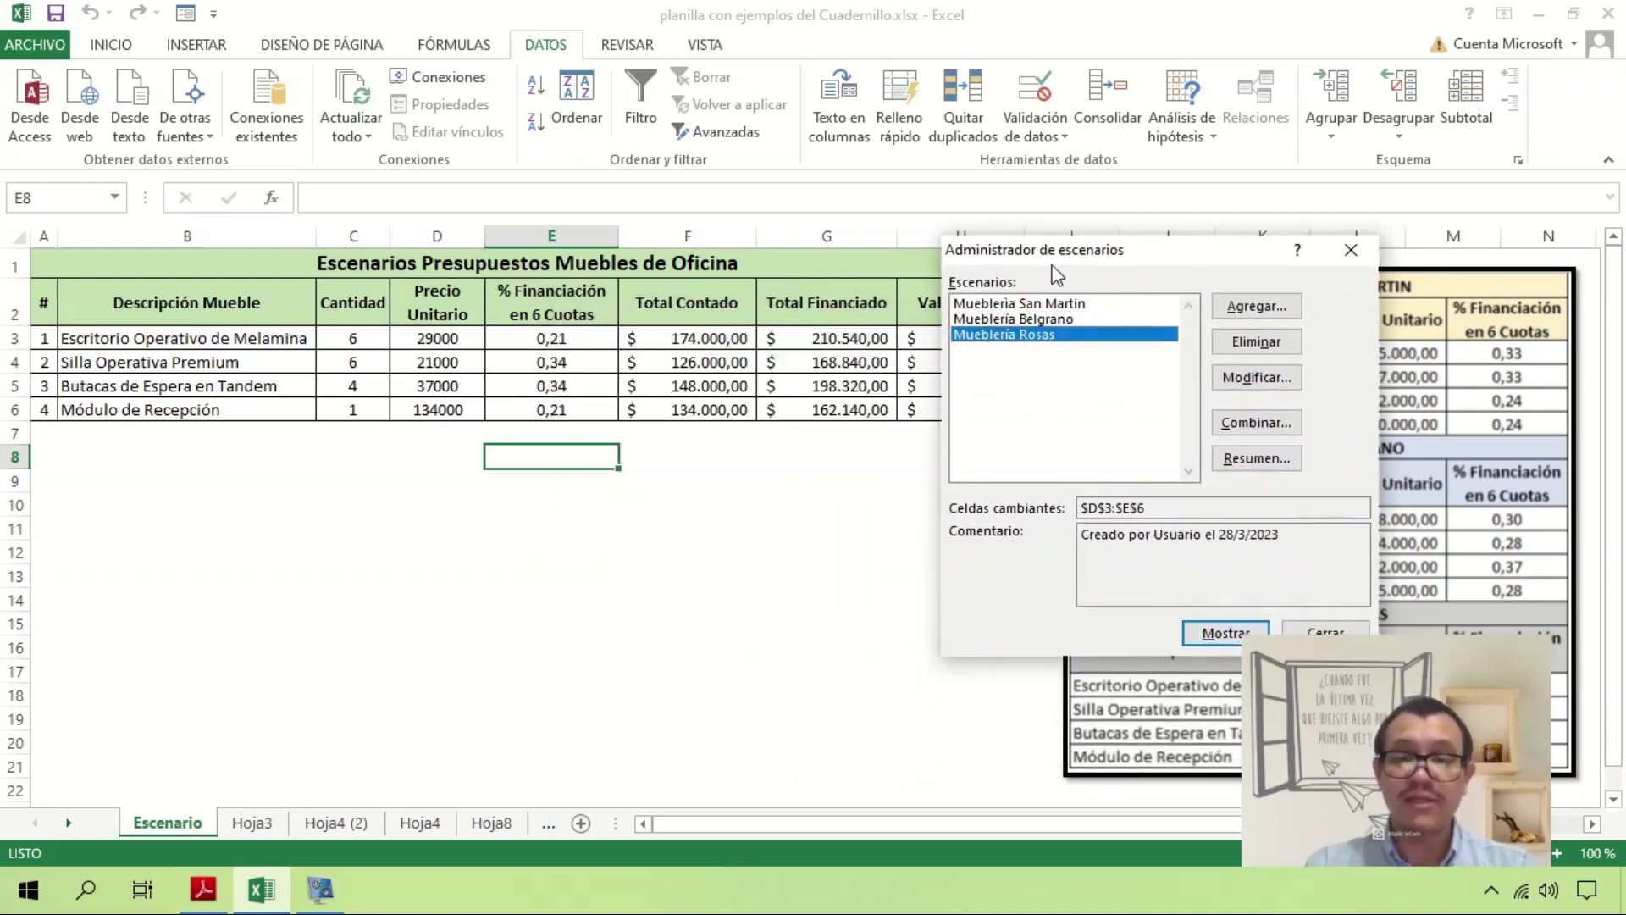
left_click(1014, 304)
left_click(1194, 634)
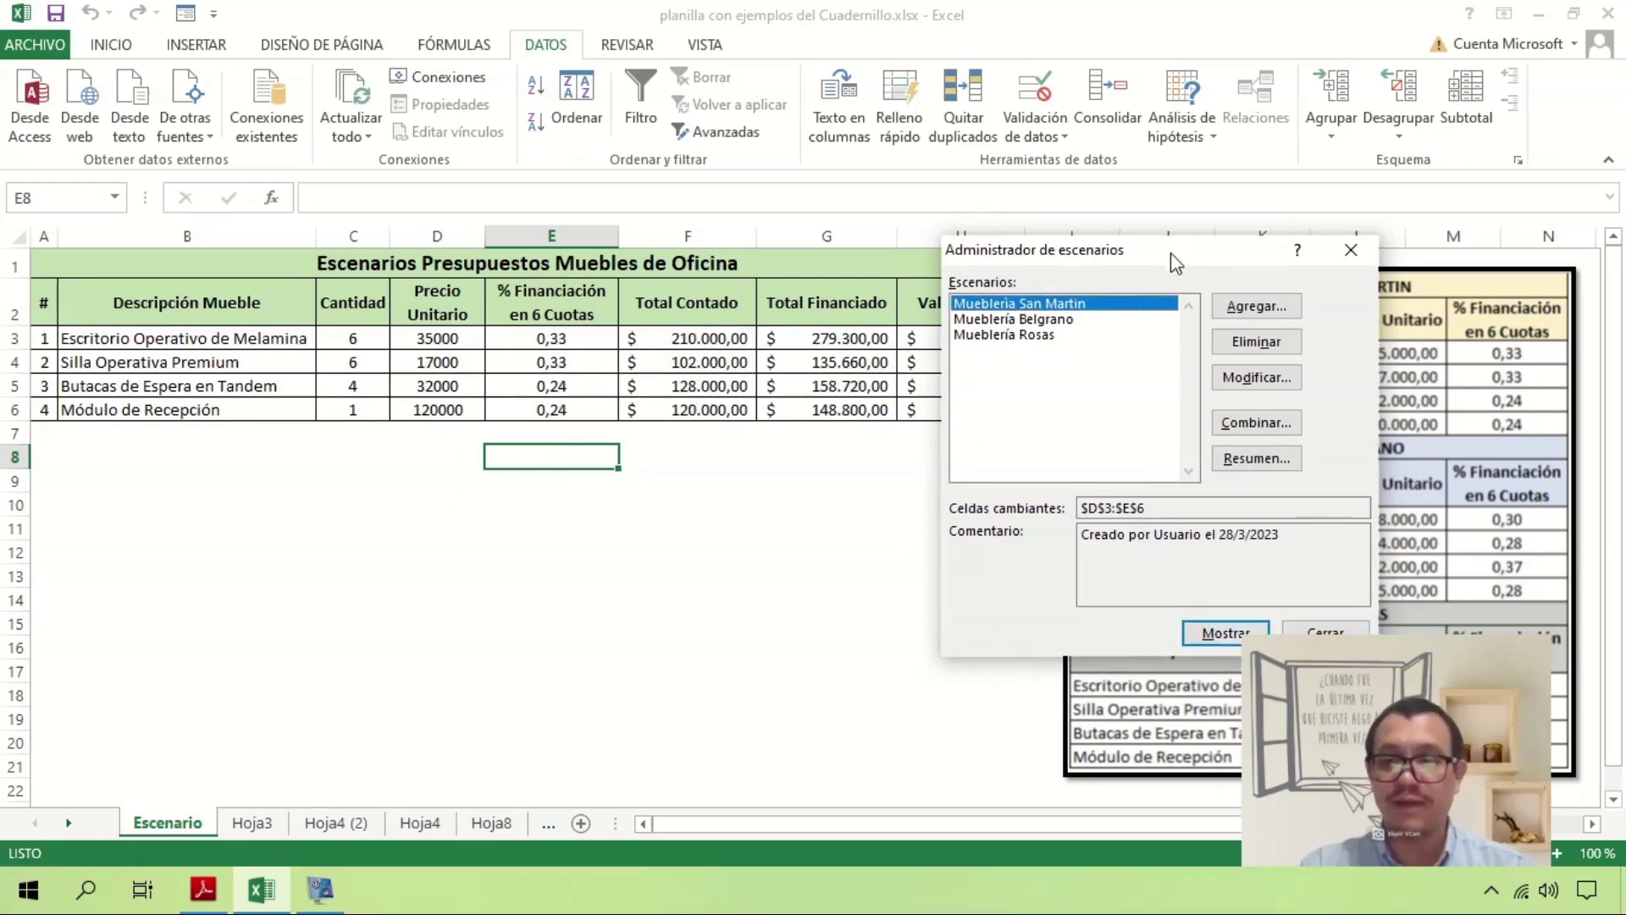
left_click_drag(1174, 258, 928, 310)
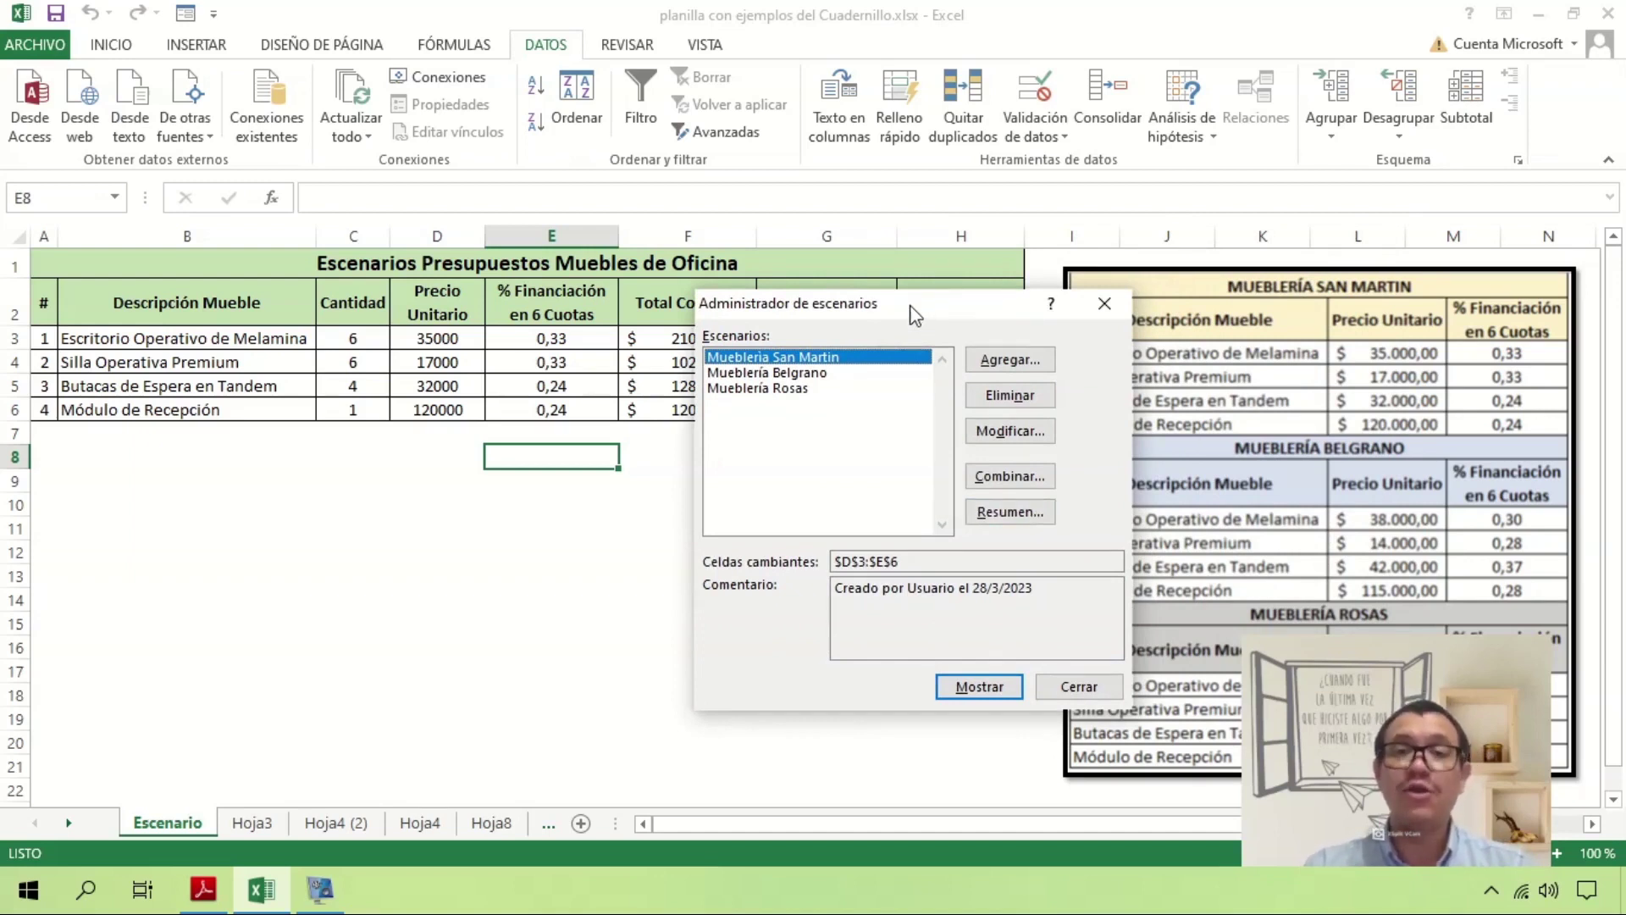
left_click_drag(914, 308, 810, 321)
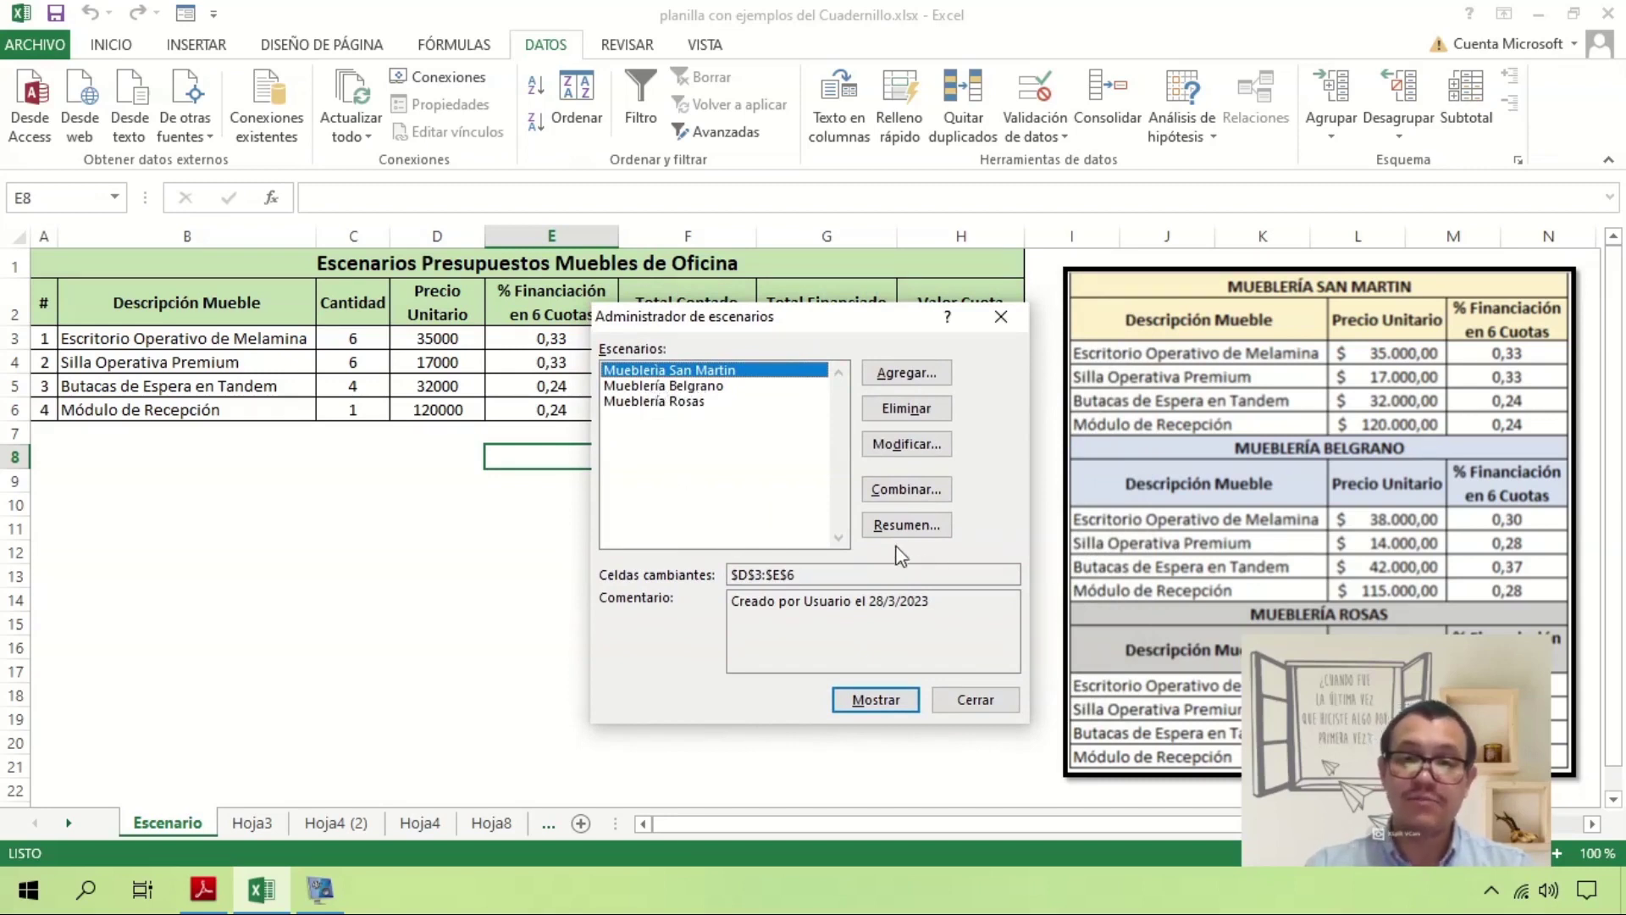
Start a Resumen-type scenario summary with result cells F2:F6 (Total Contado)
left_click(904, 527)
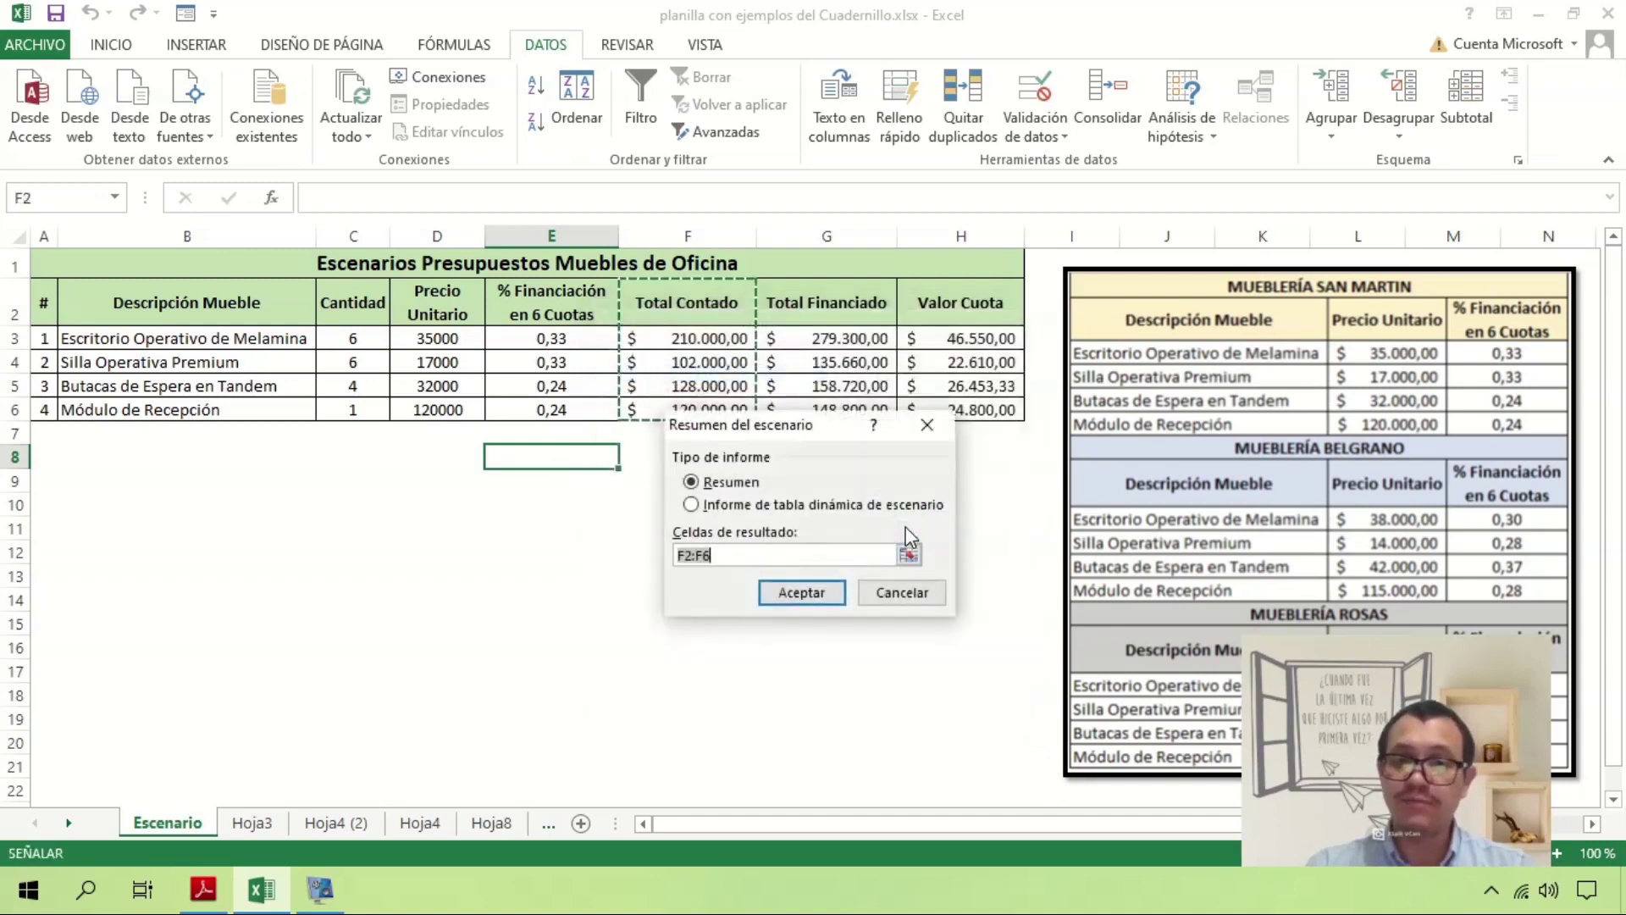
left_click_drag(838, 435, 625, 525)
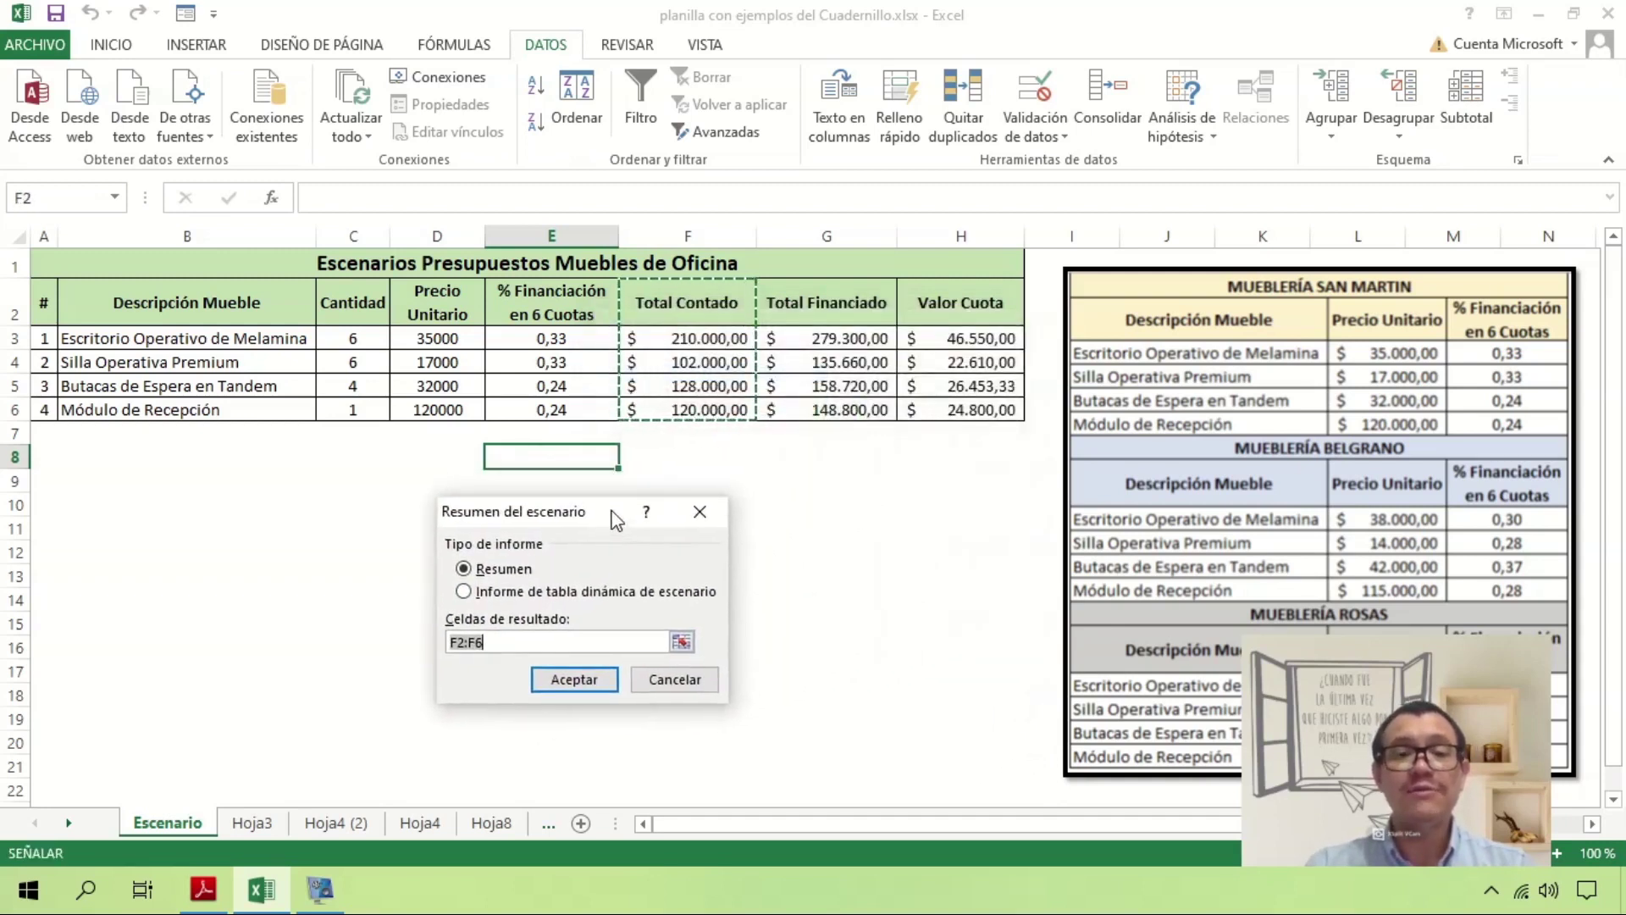
left_click(681, 303)
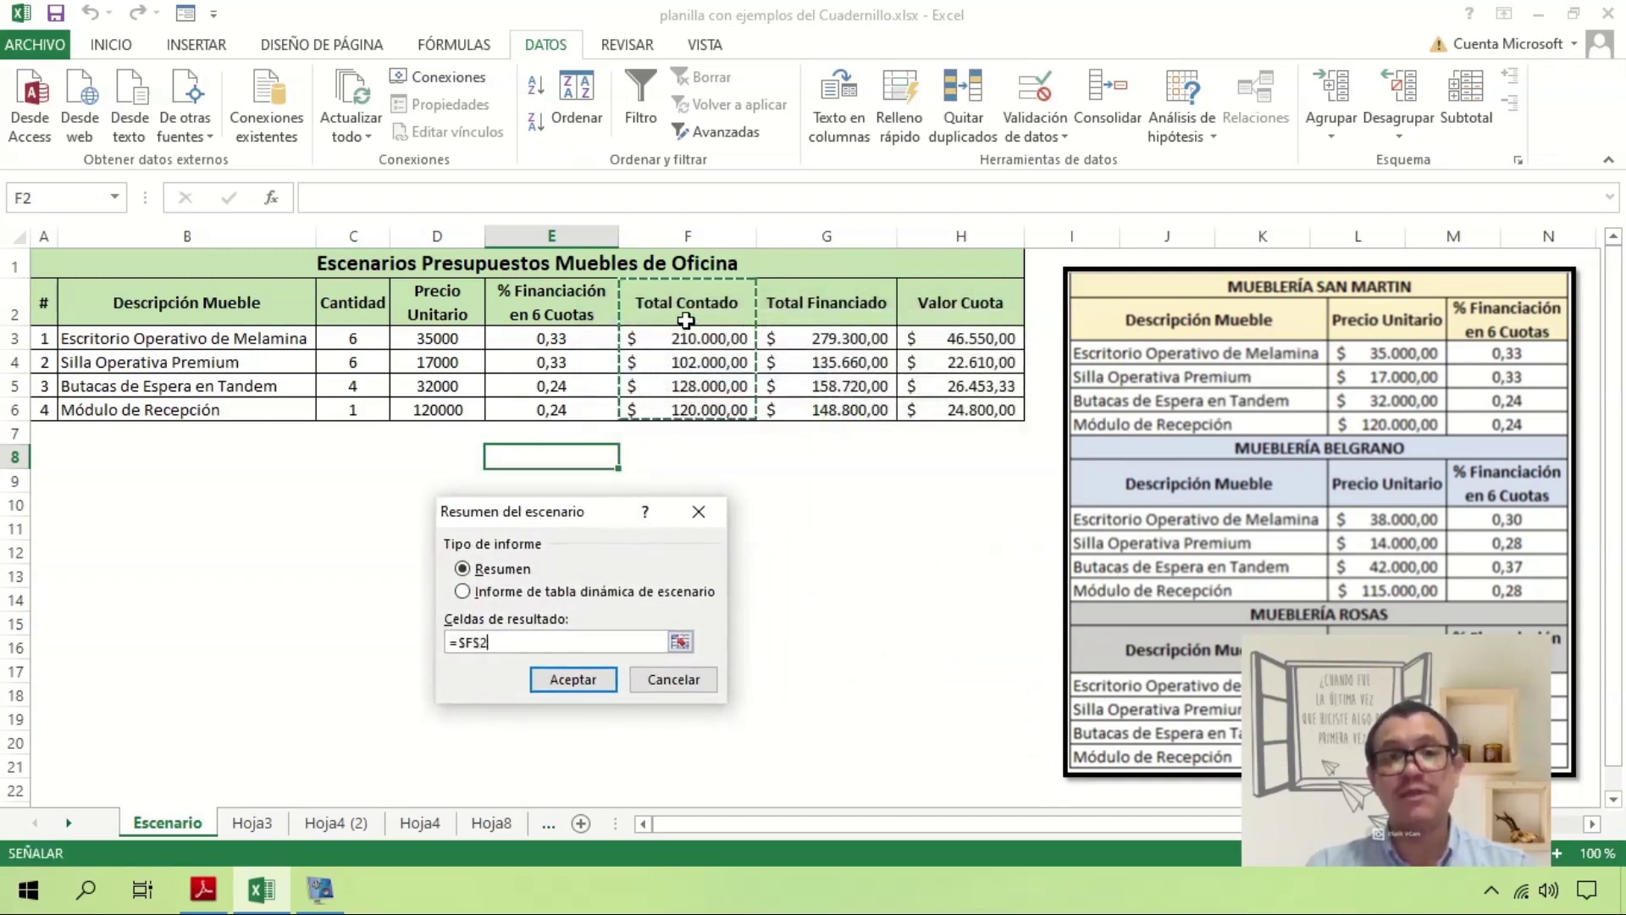
left_click_drag(682, 298, 690, 409)
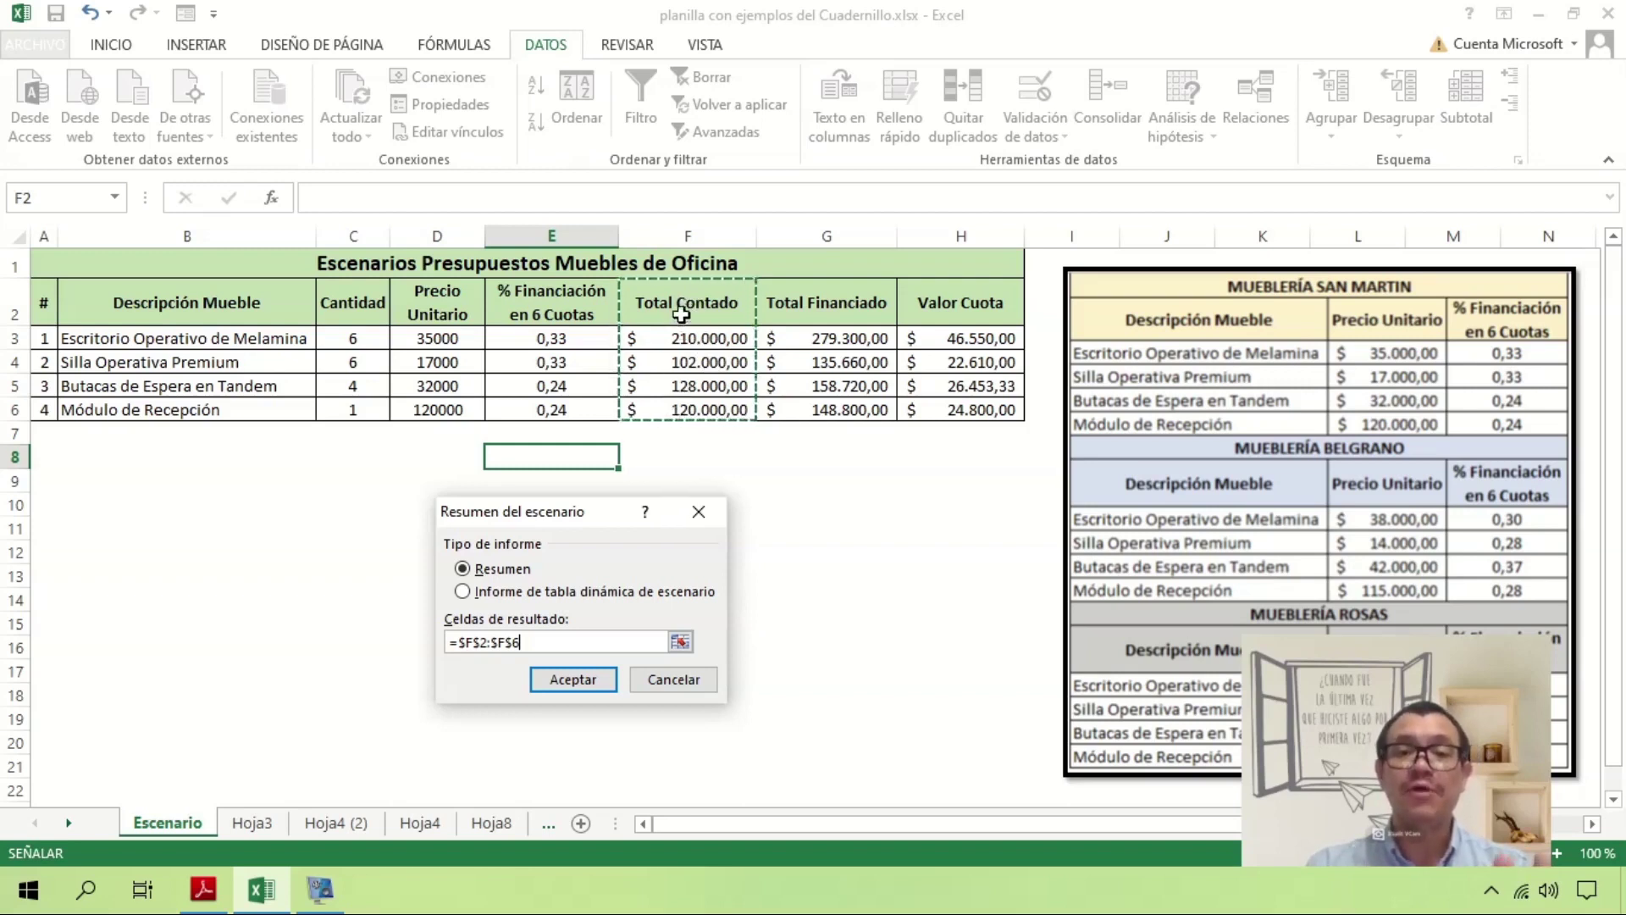
left_click(699, 309)
left_click_drag(794, 338, 916, 410)
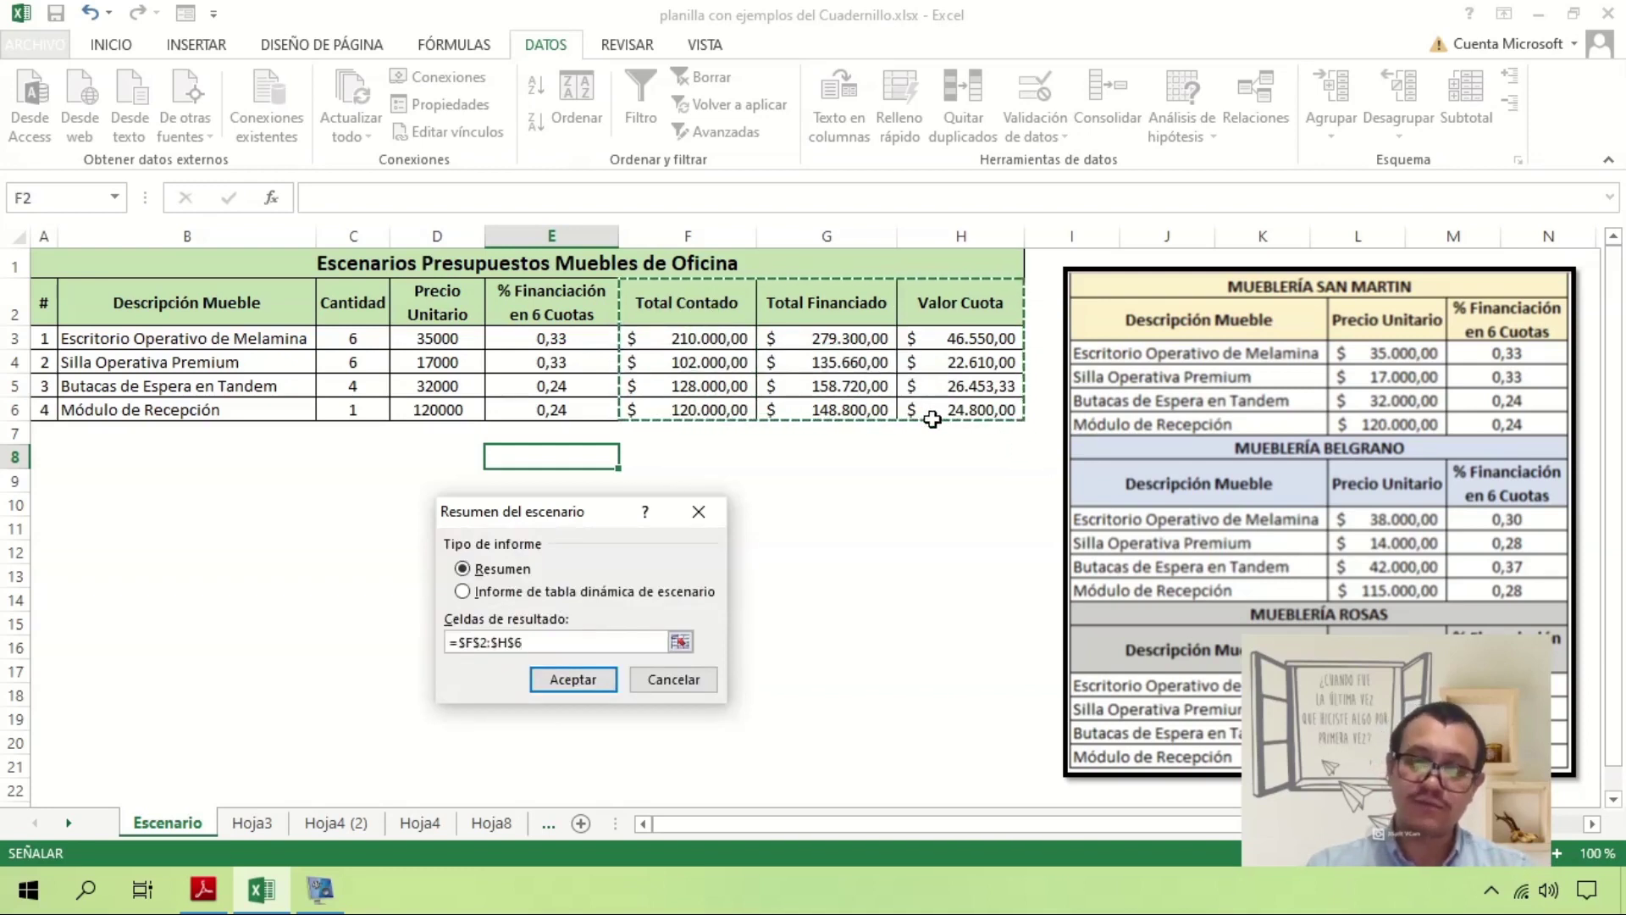
left_click(688, 311)
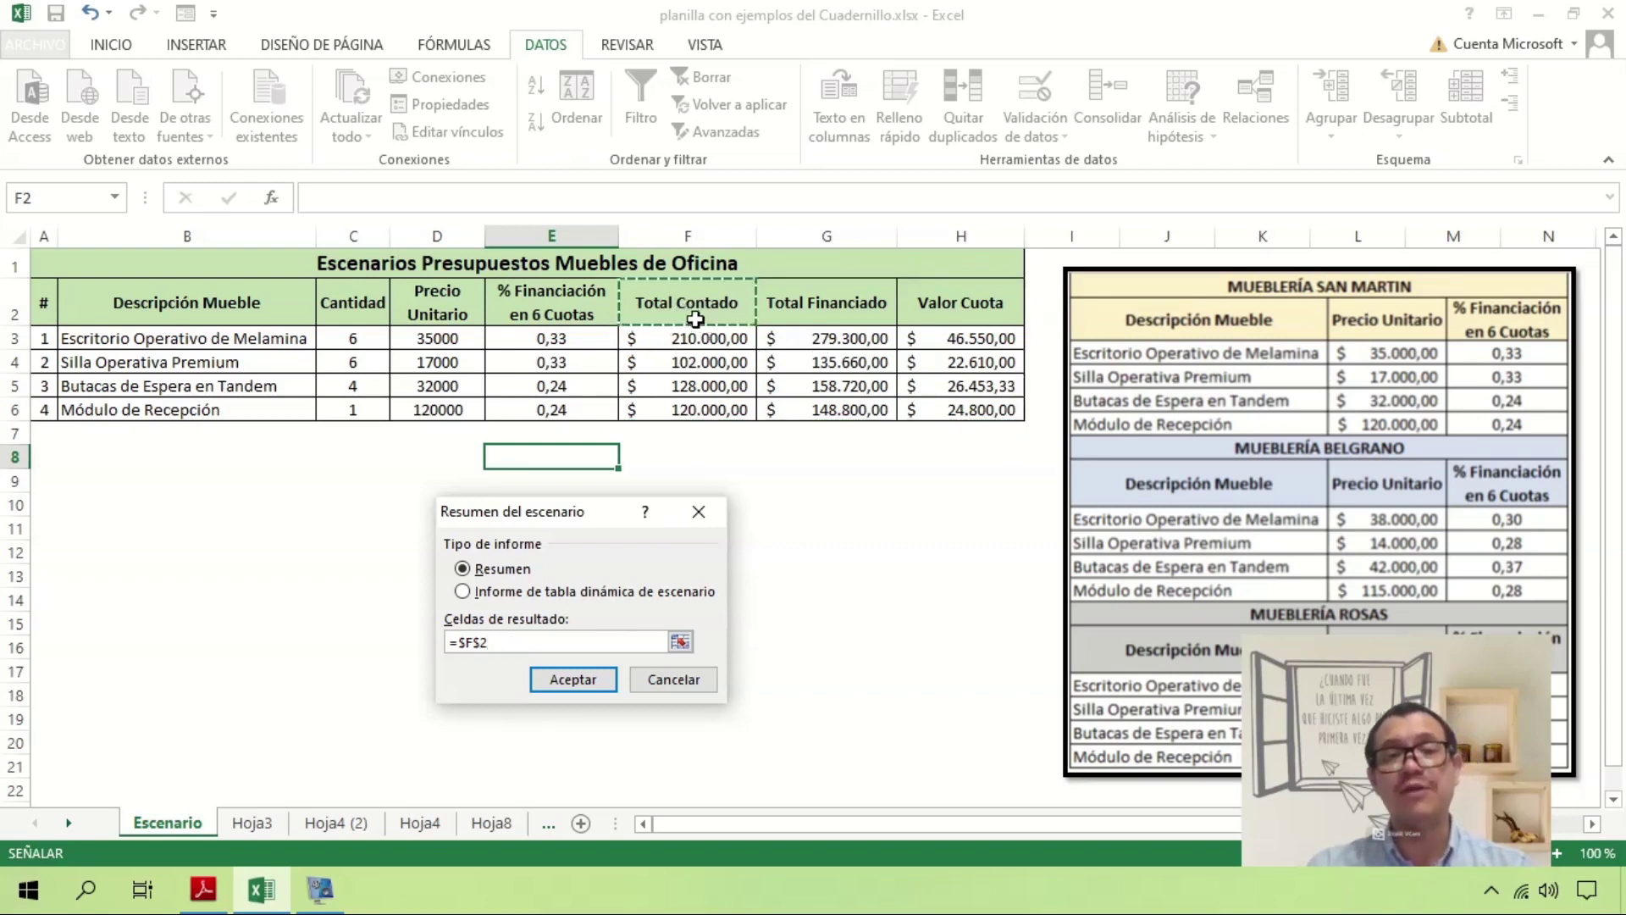
left_click_drag(708, 323, 695, 405)
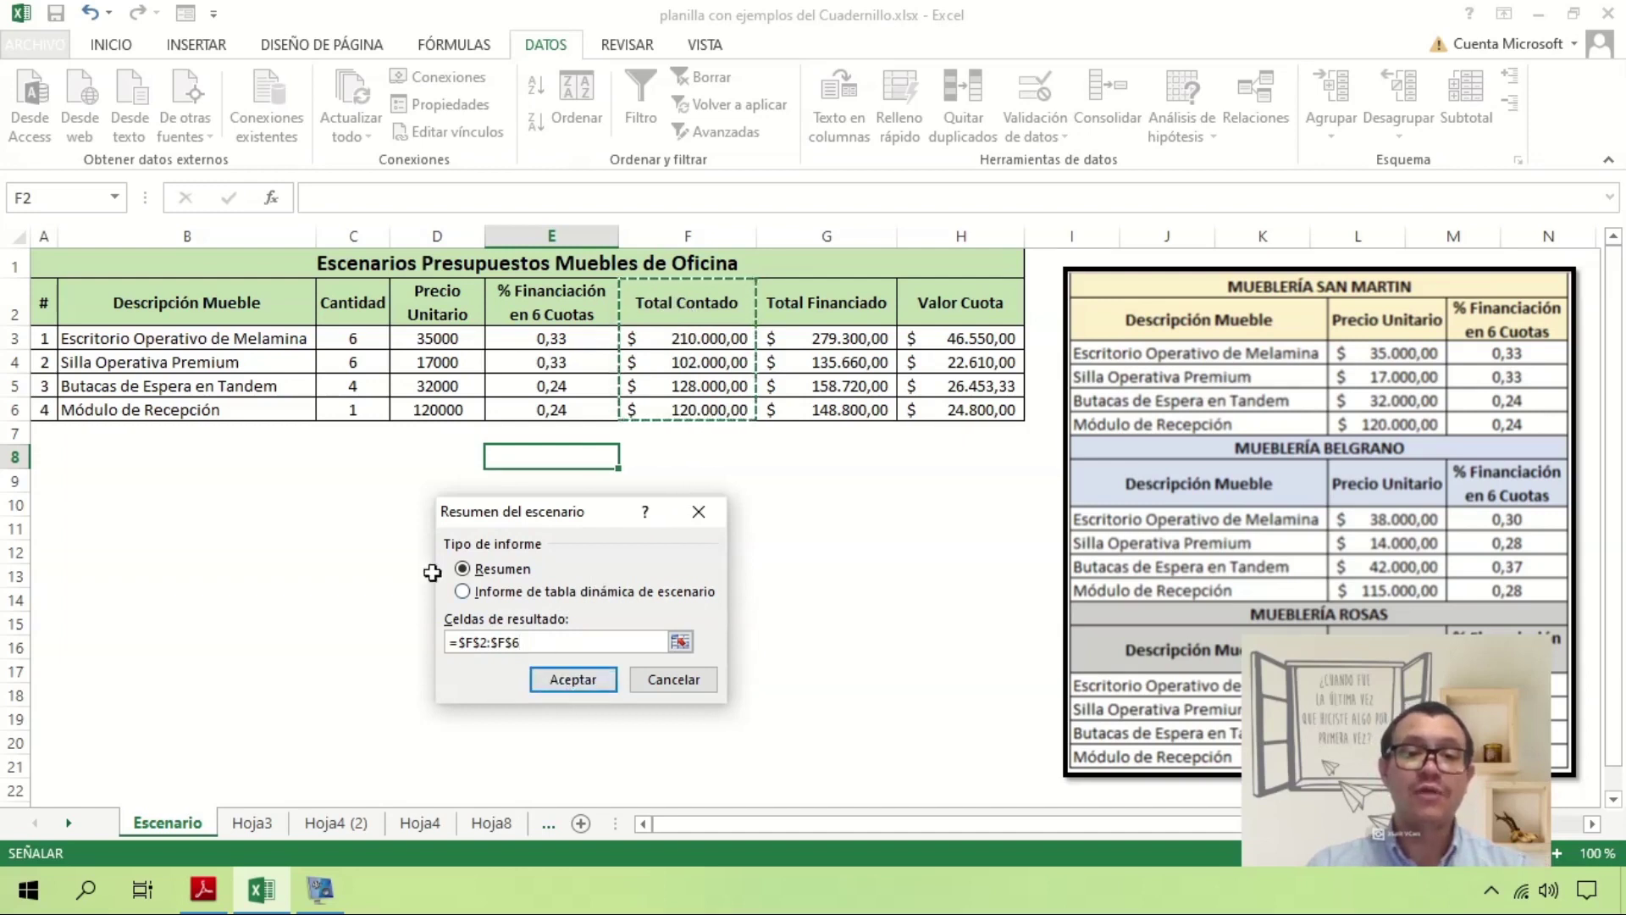
left_click(464, 568)
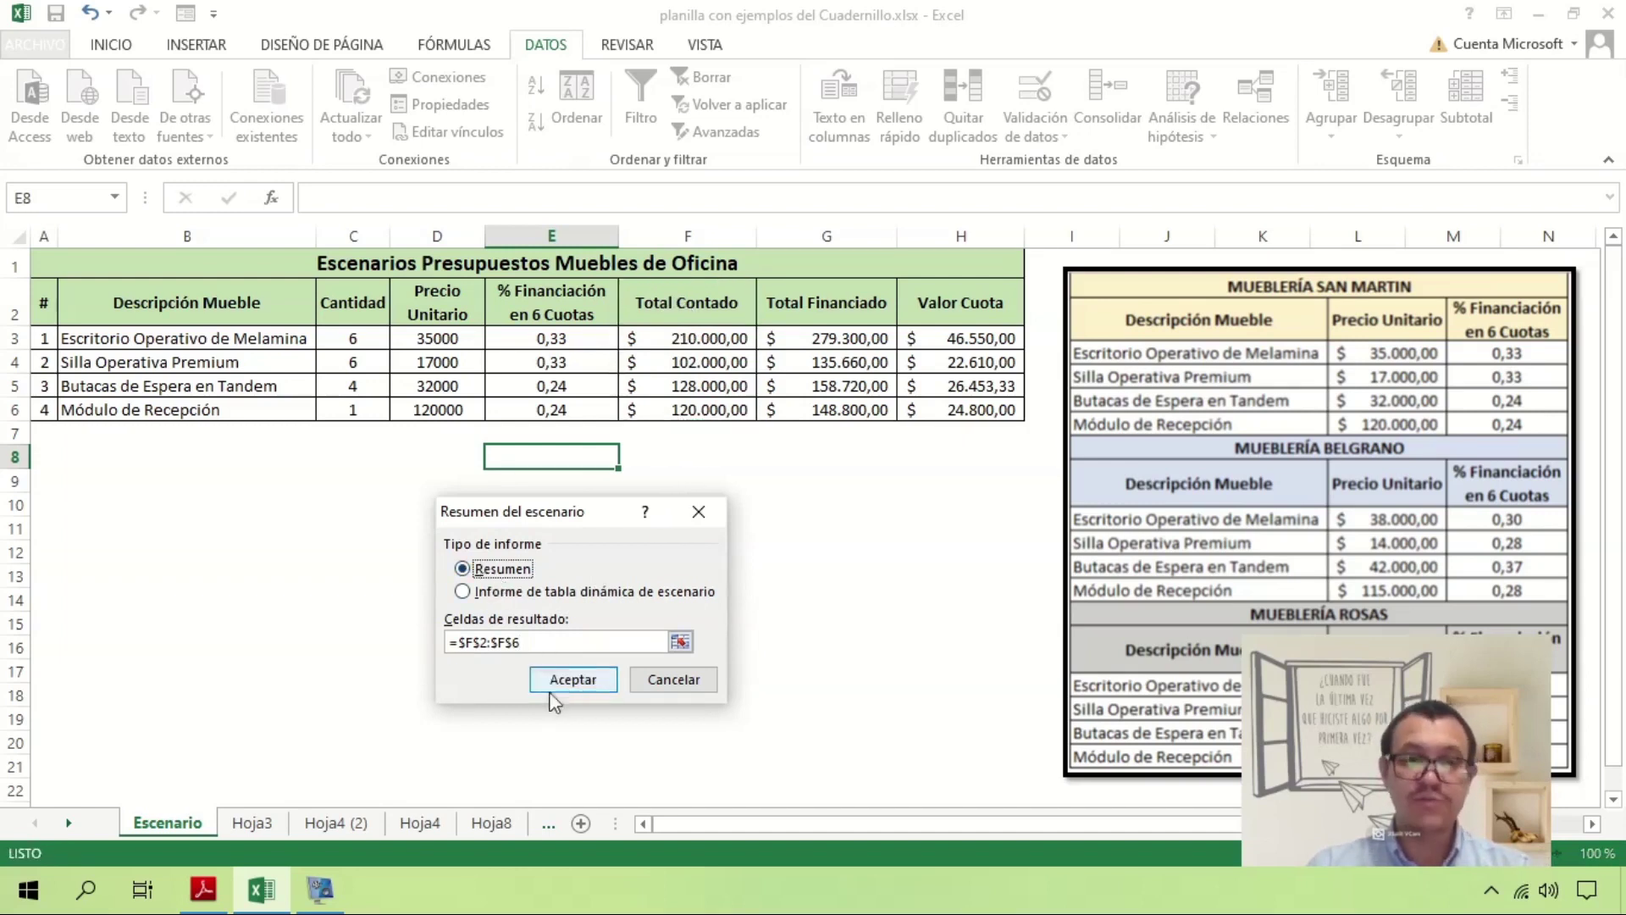
Generate the summary sheet, compare its San Martin, Belgrano, Rosas and Valores actuales columns, then return to Escenario
left_click(578, 679)
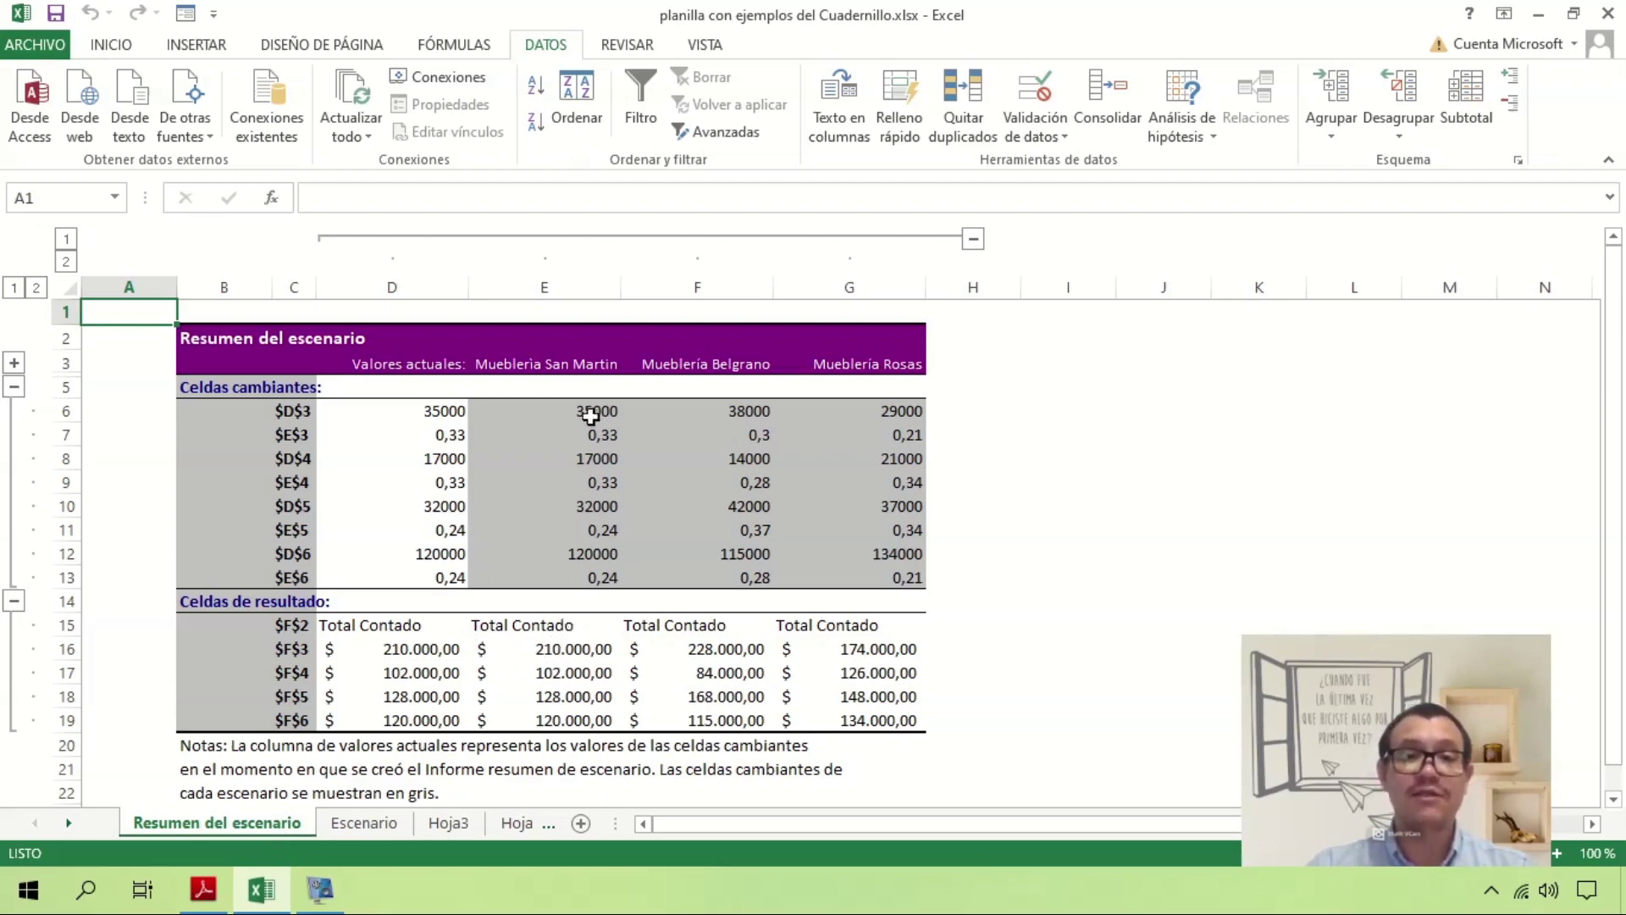
left_click_drag(591, 364, 593, 577)
left_click_drag(720, 364, 728, 577)
left_click_drag(855, 364, 859, 577)
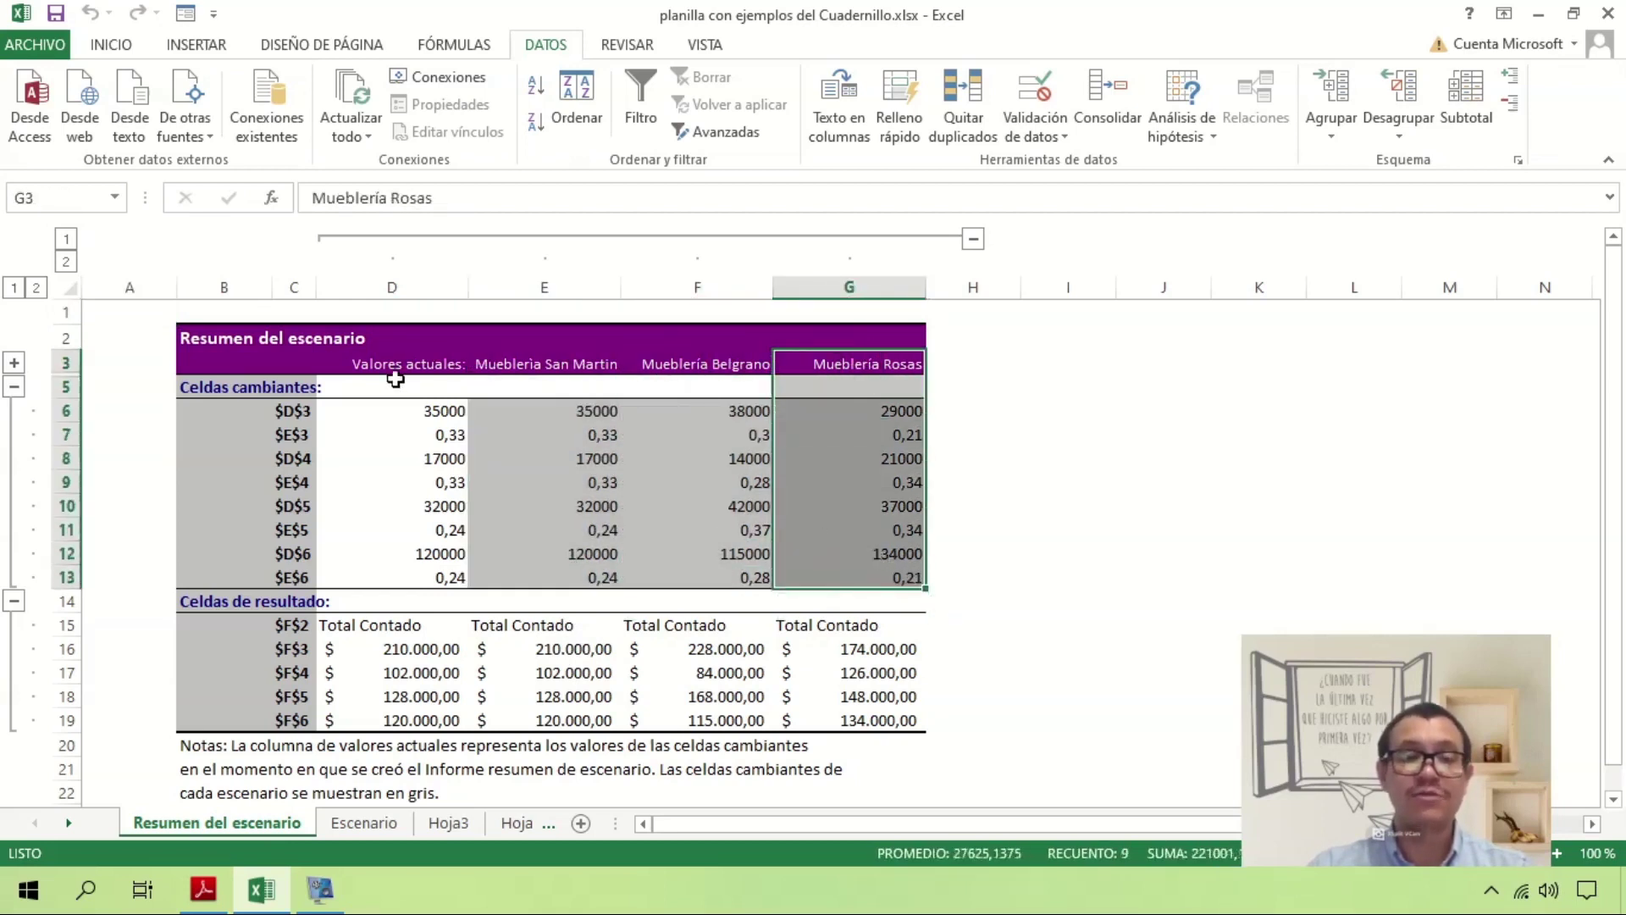
left_click_drag(391, 364, 384, 575)
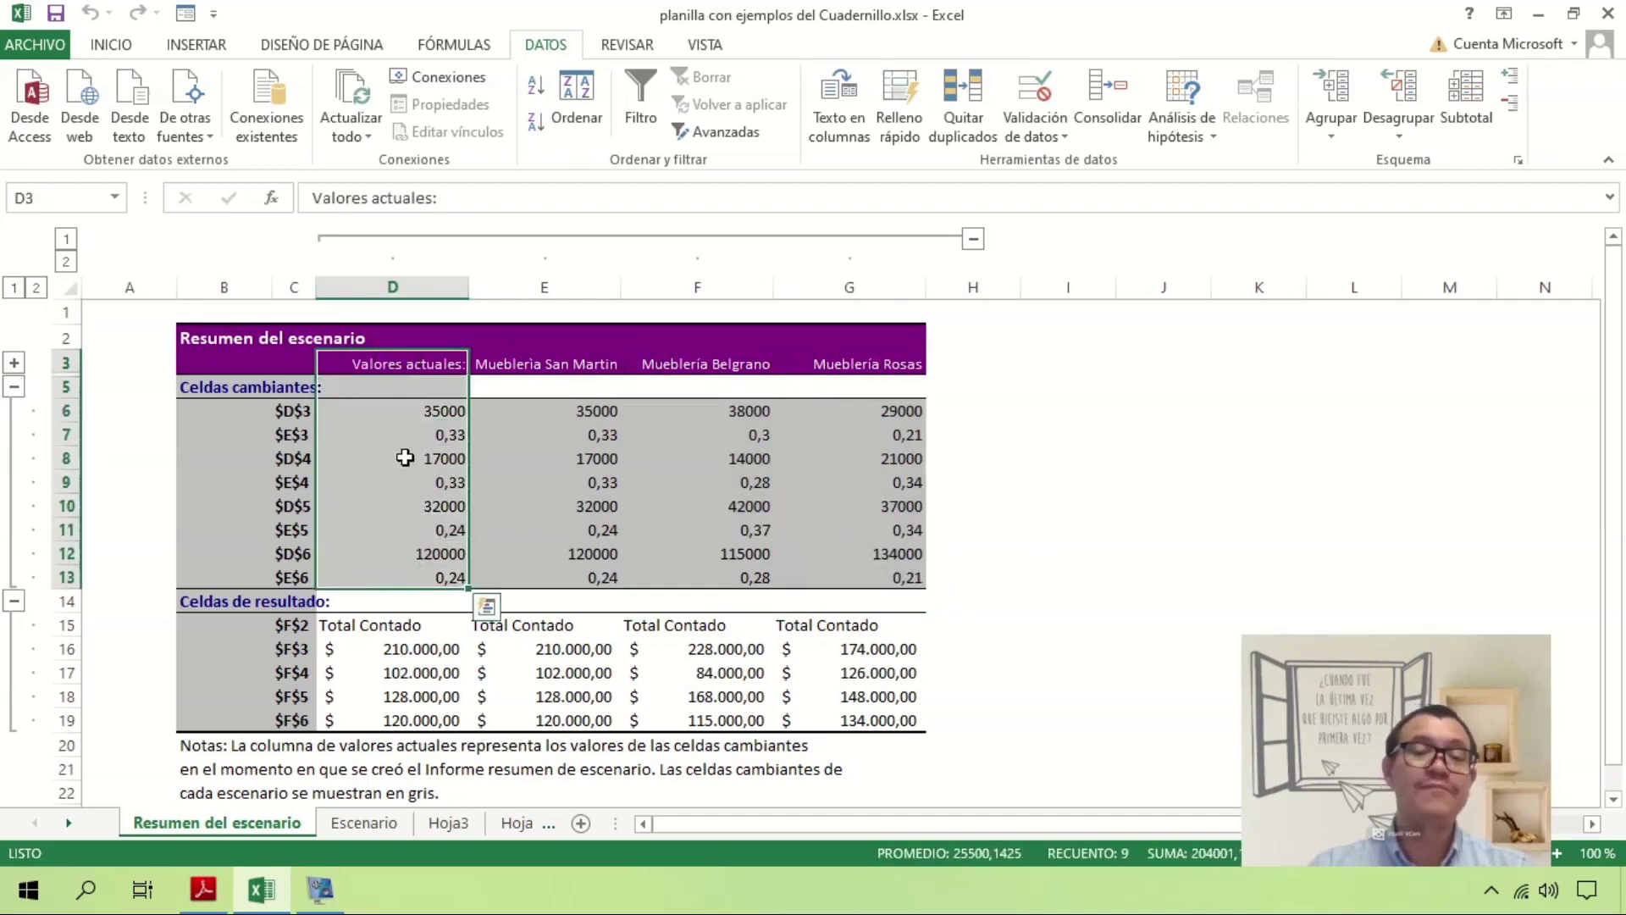
left_click(374, 823)
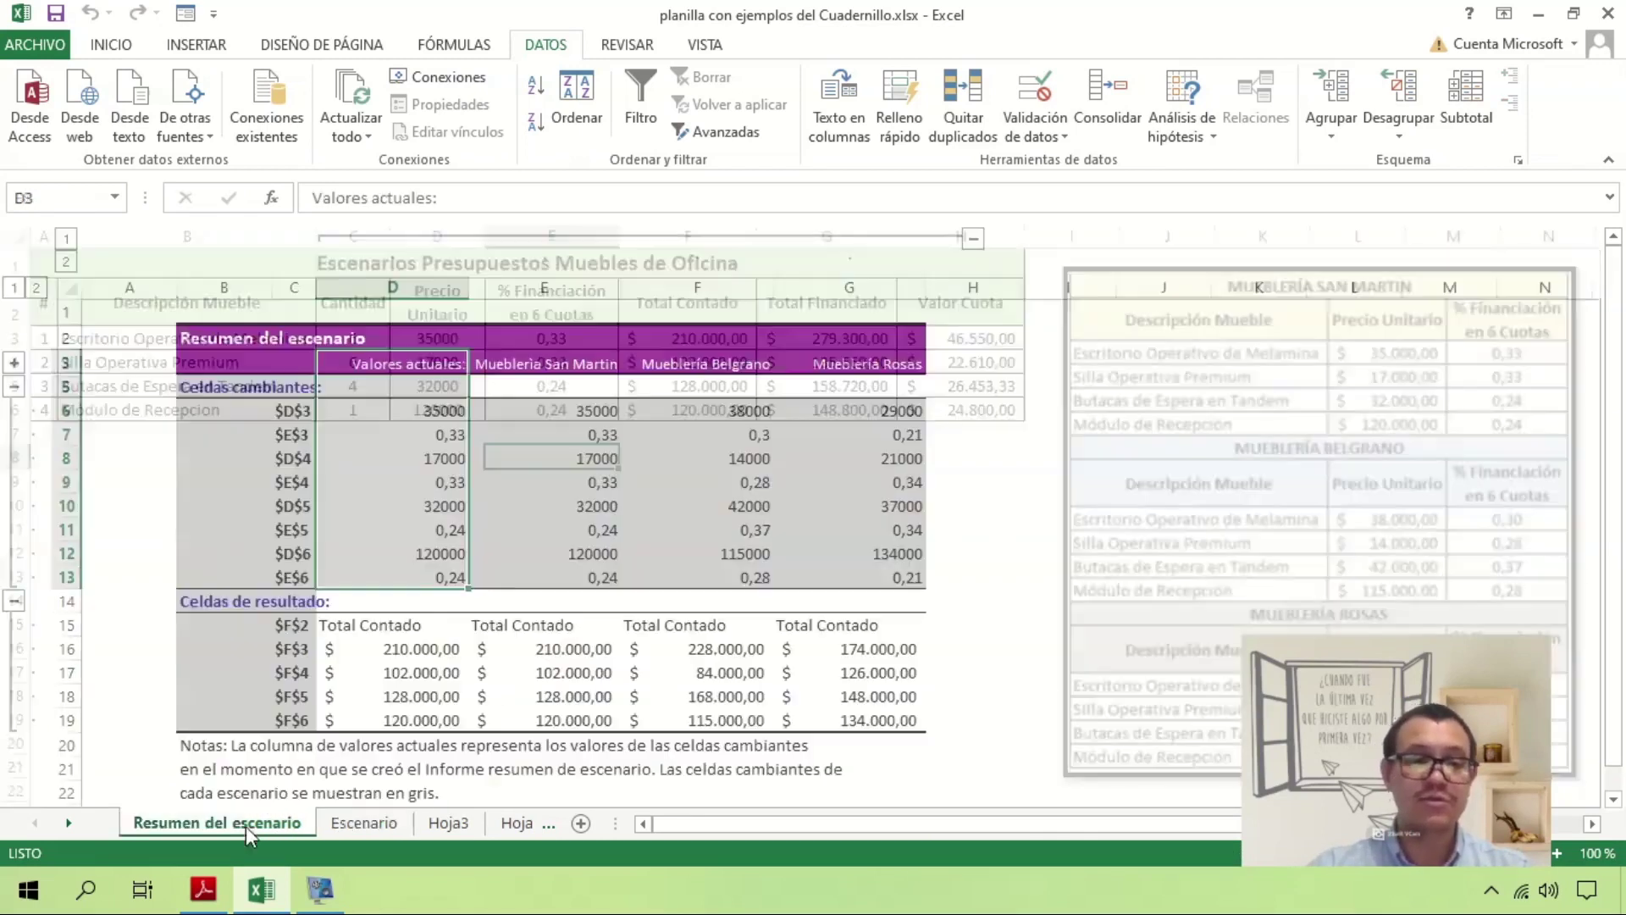
On Resumen del escenario, highlight the Total Contado result rows and San Martin values
left_click(245, 823)
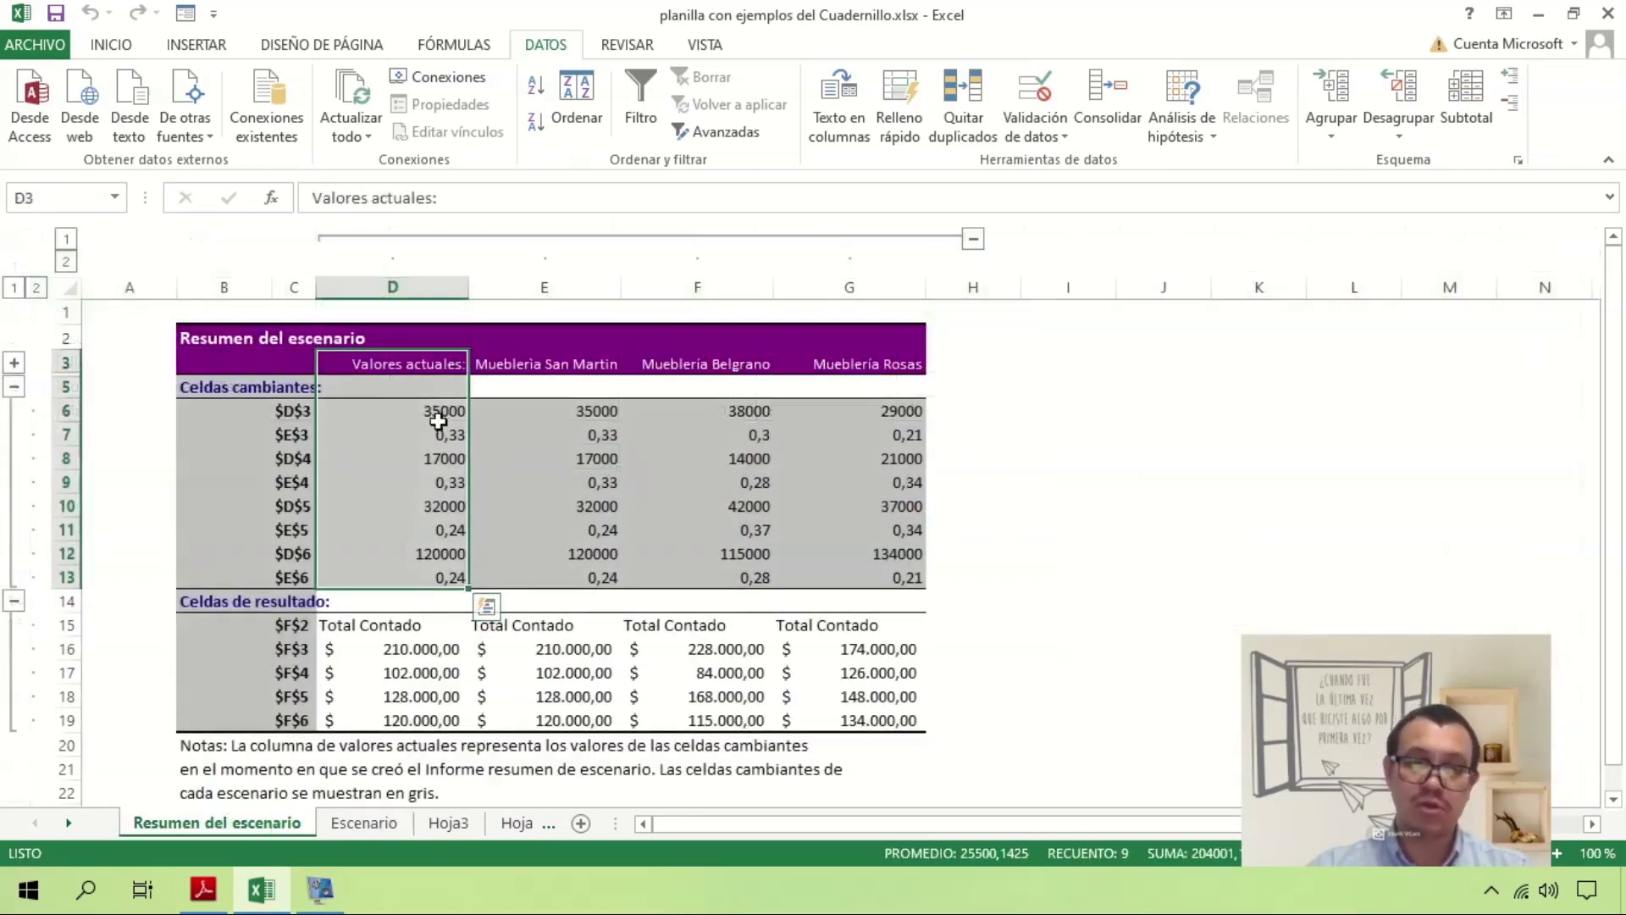
left_click(403, 458)
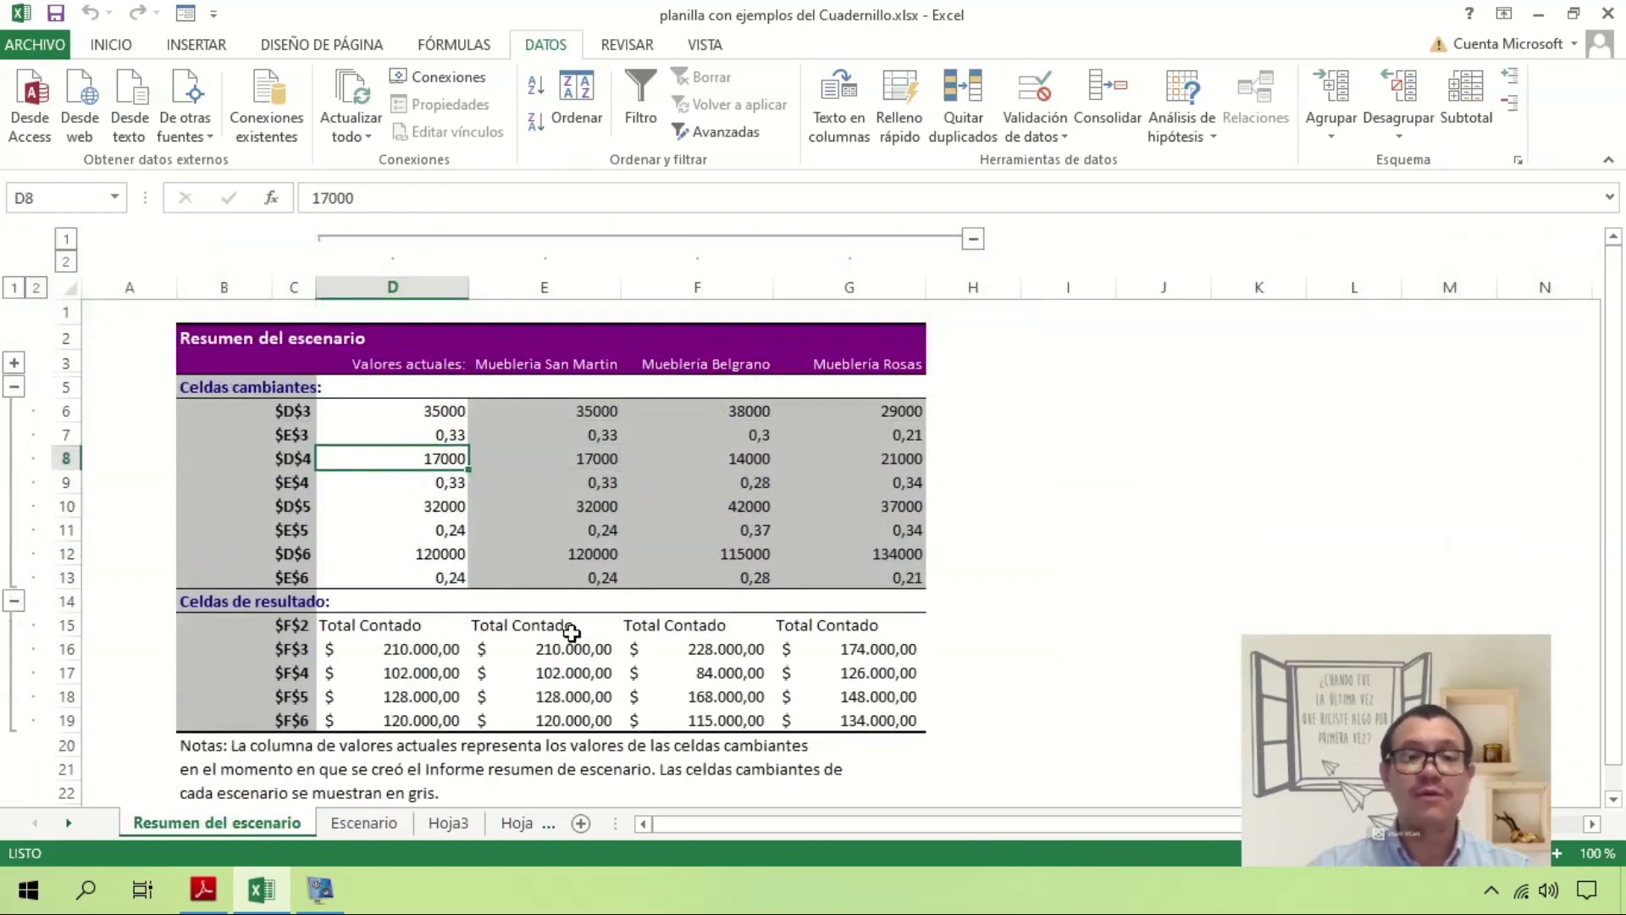
left_click(284, 602)
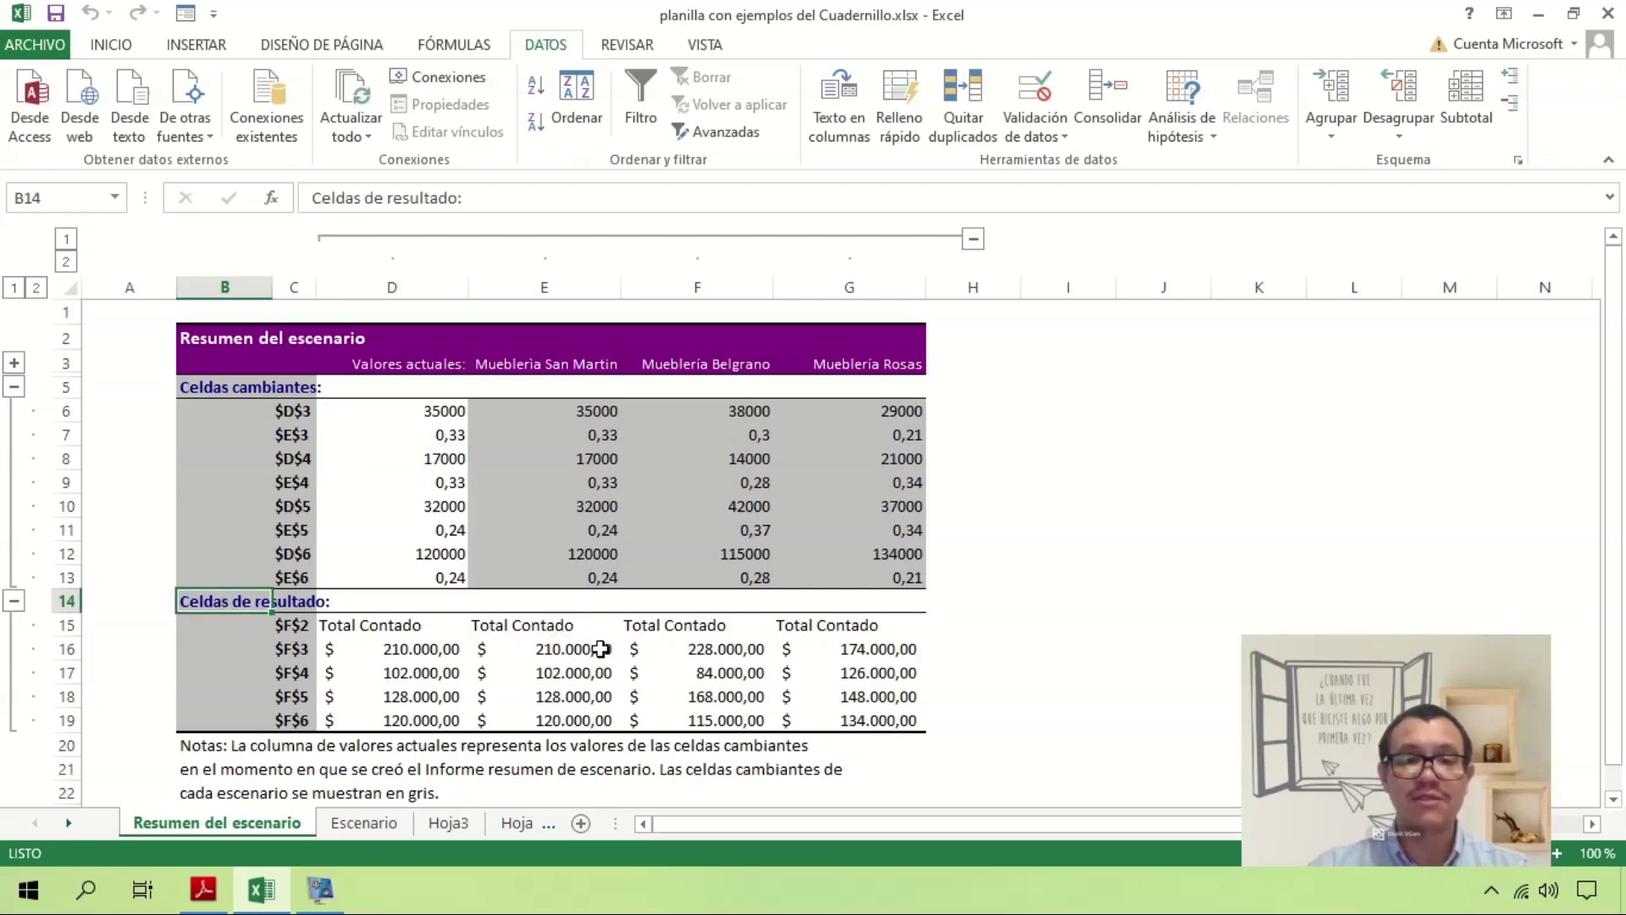
left_click_drag(600, 648, 911, 649)
left_click_drag(595, 678, 881, 687)
left_click_drag(600, 696, 881, 696)
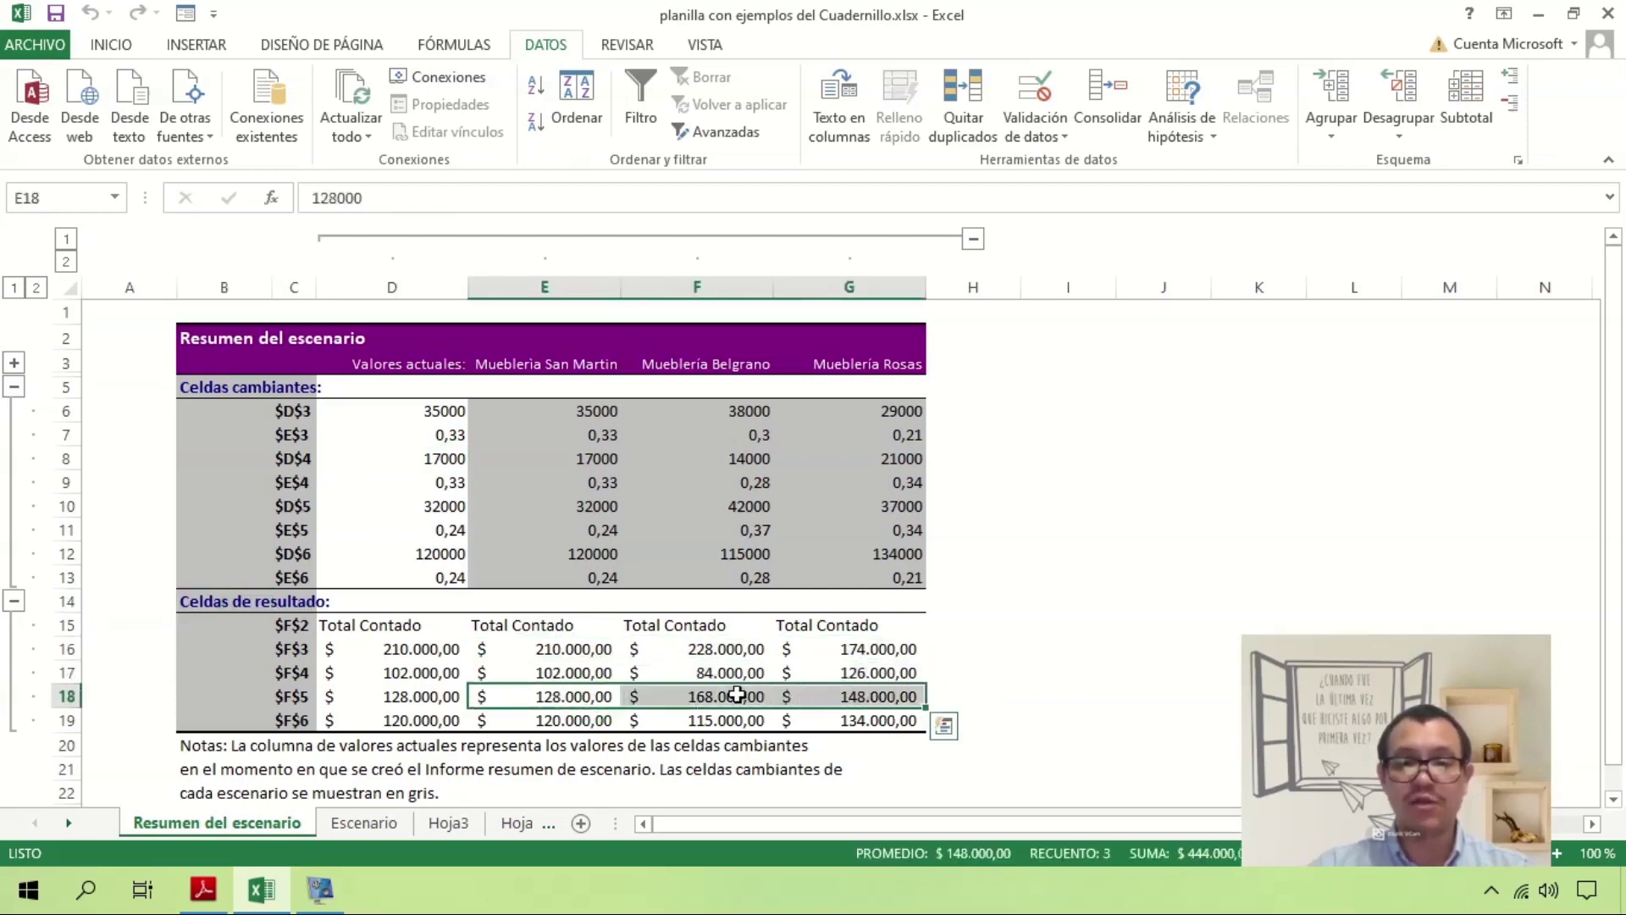
left_click_drag(597, 720, 881, 720)
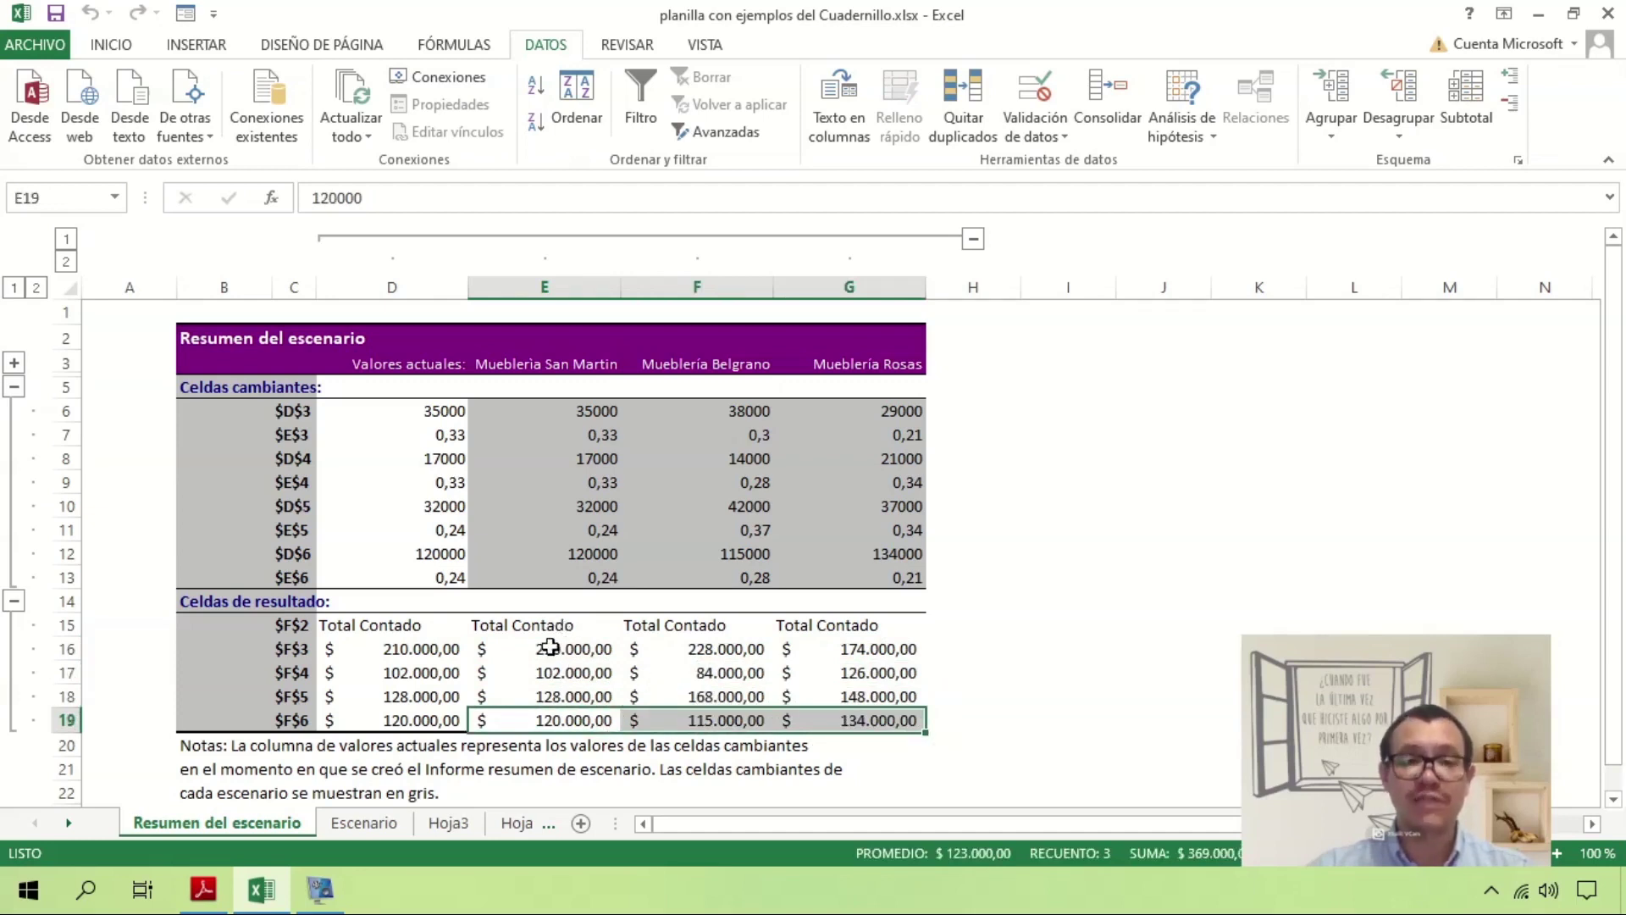
left_click_drag(552, 648, 544, 718)
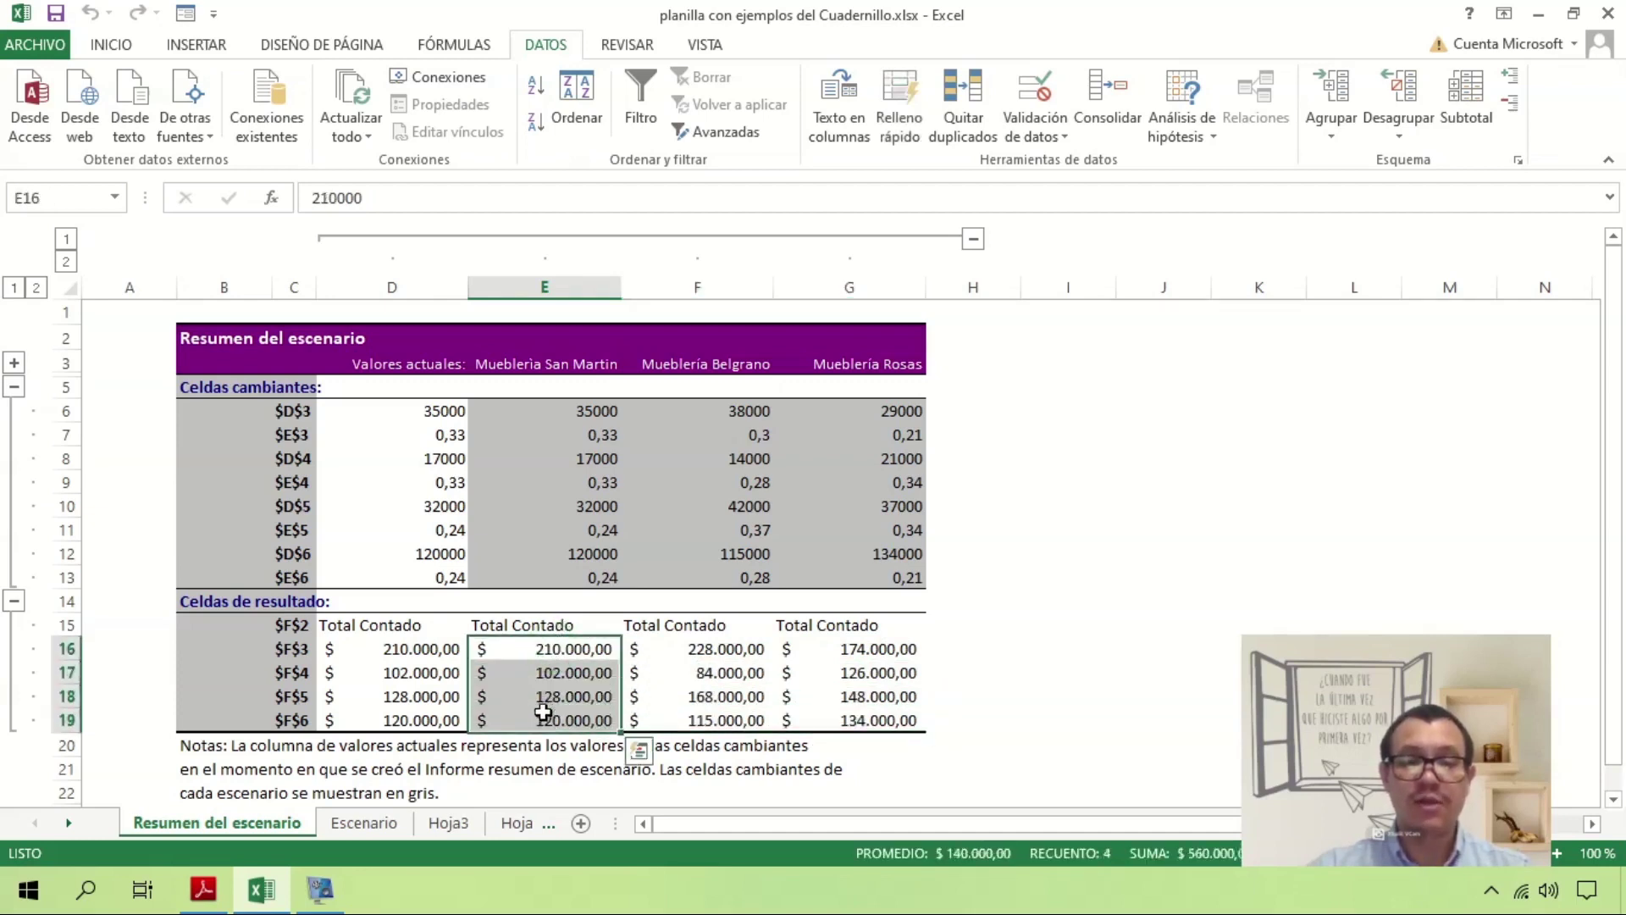
left_click_drag(545, 364, 535, 580)
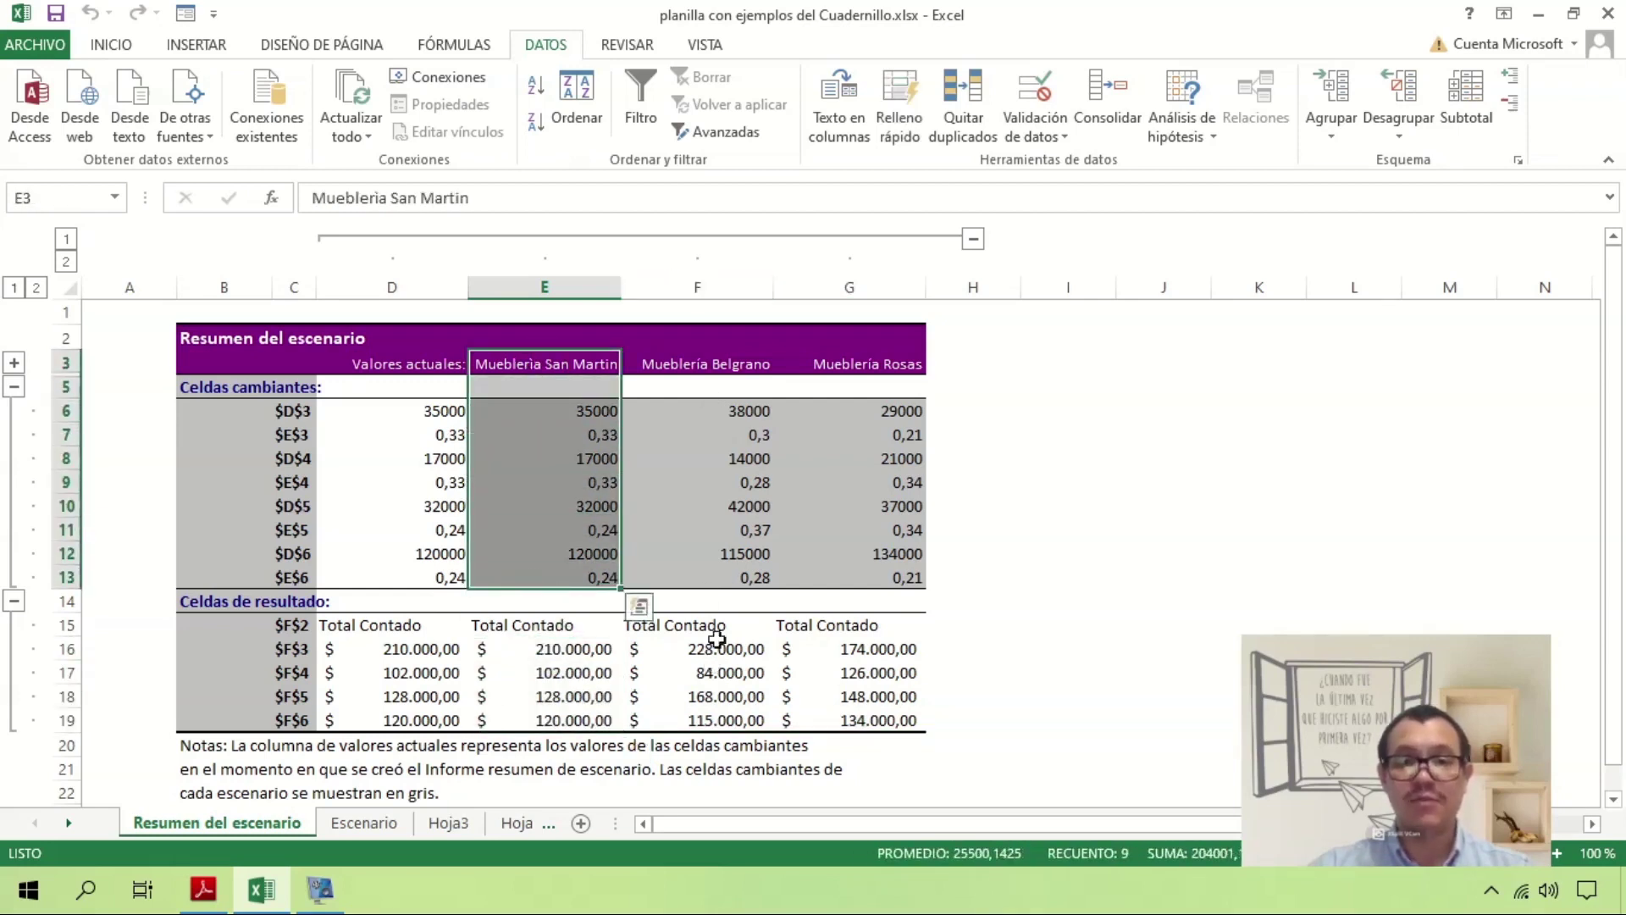
Compare each item's Total Contado across San Martin, Belgrano and Rosas, then return to Escenario
left_click(882, 647)
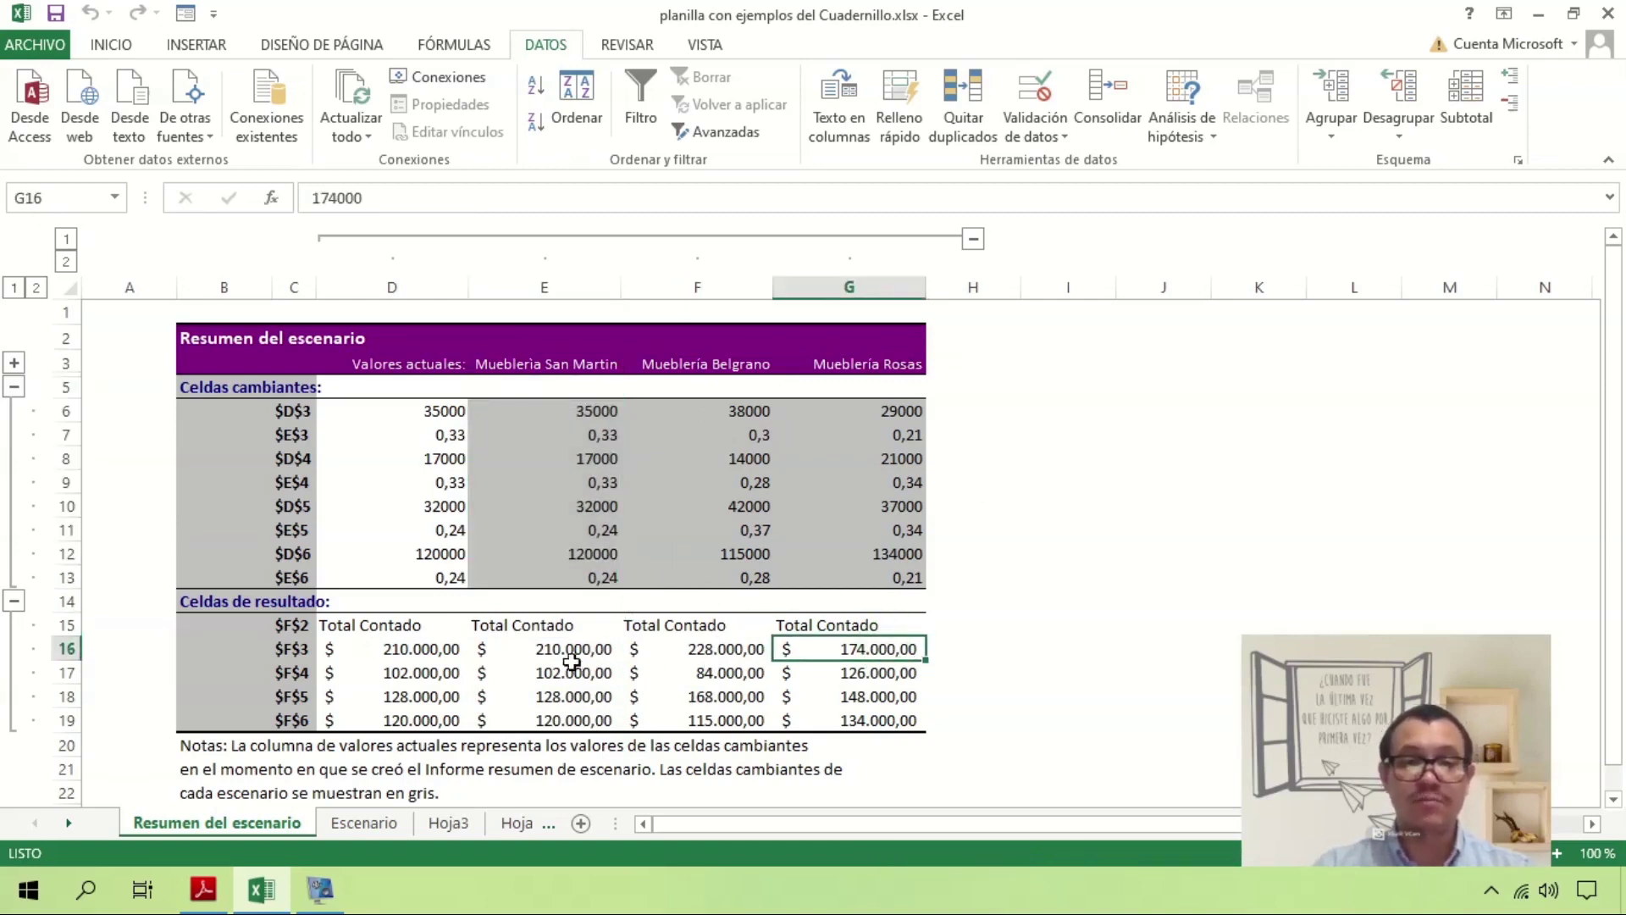
left_click(569, 648)
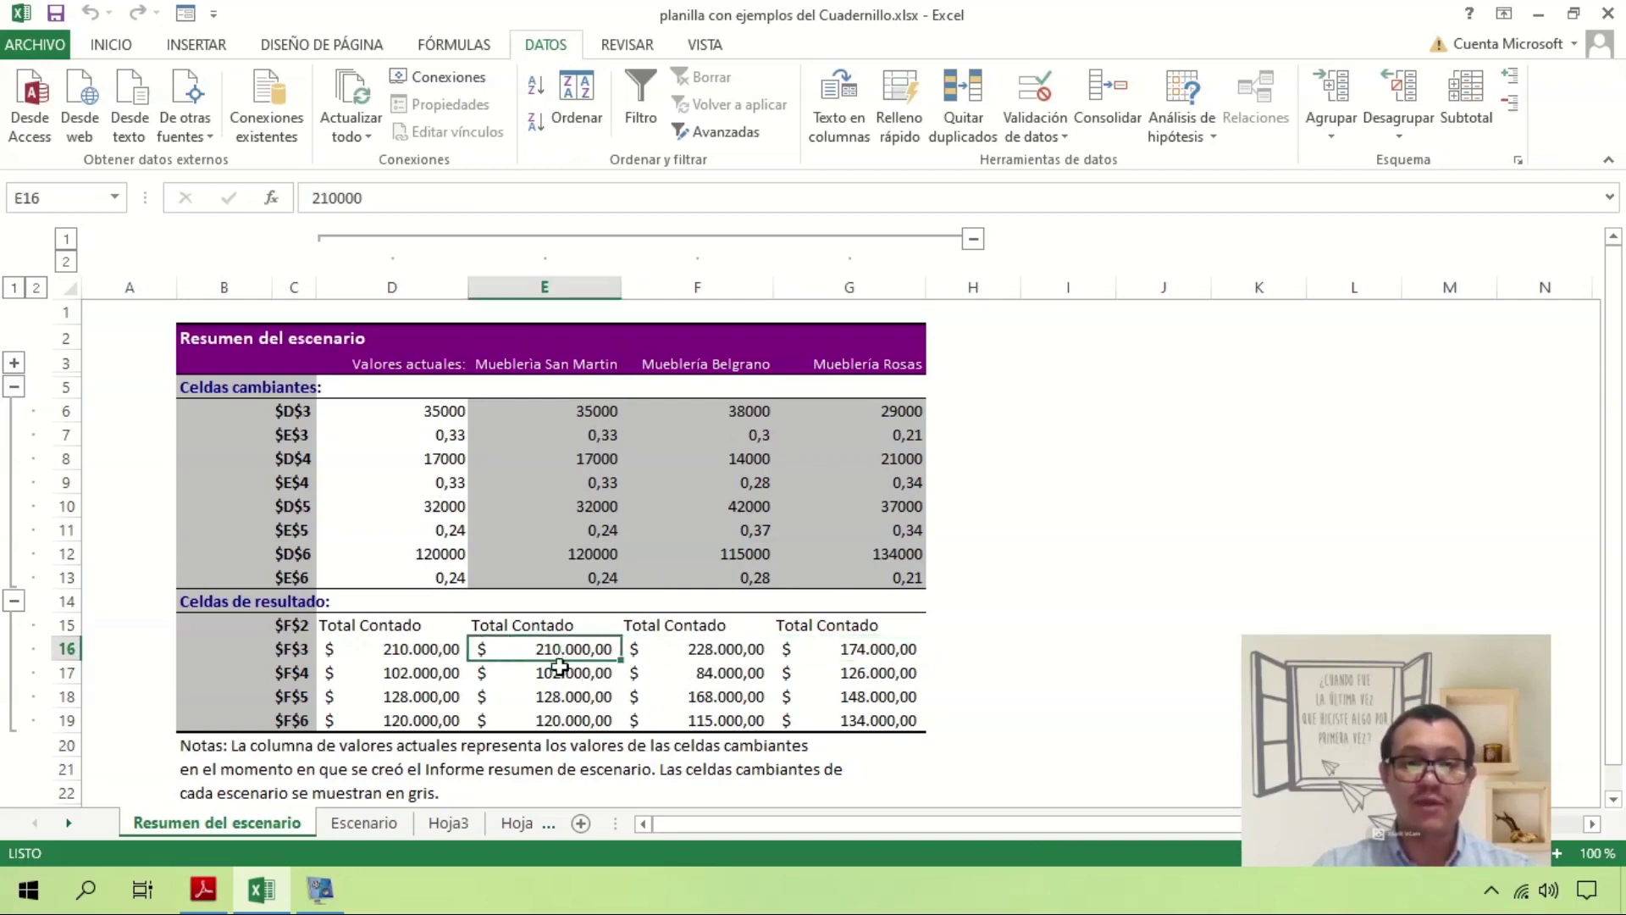
left_click(729, 652)
left_click(889, 648)
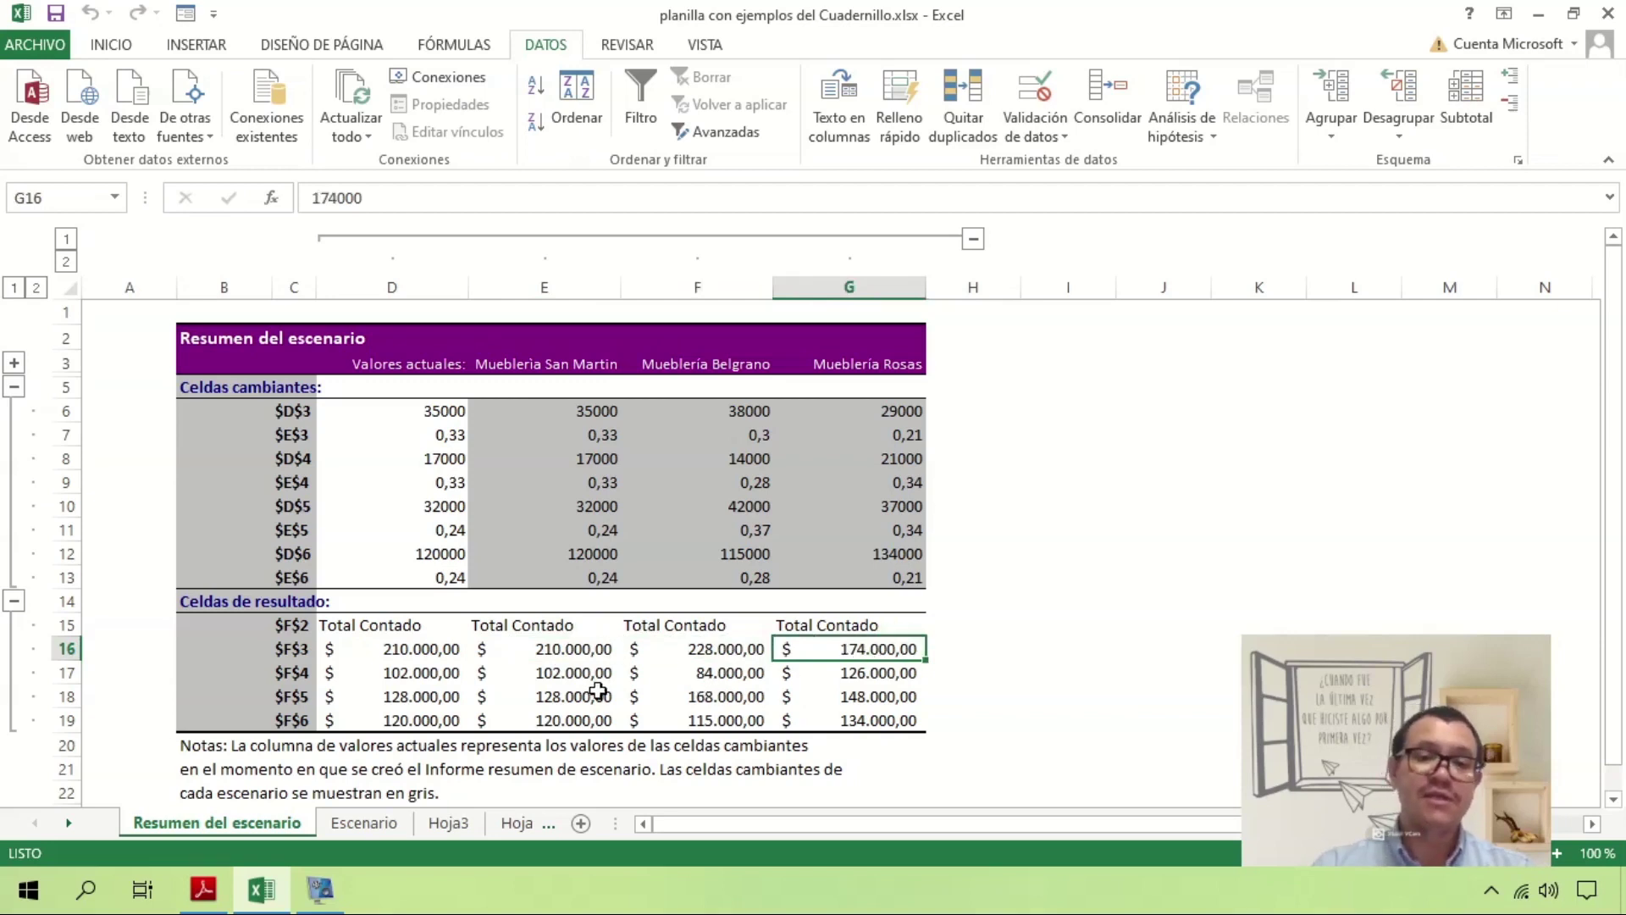
left_click(696, 674)
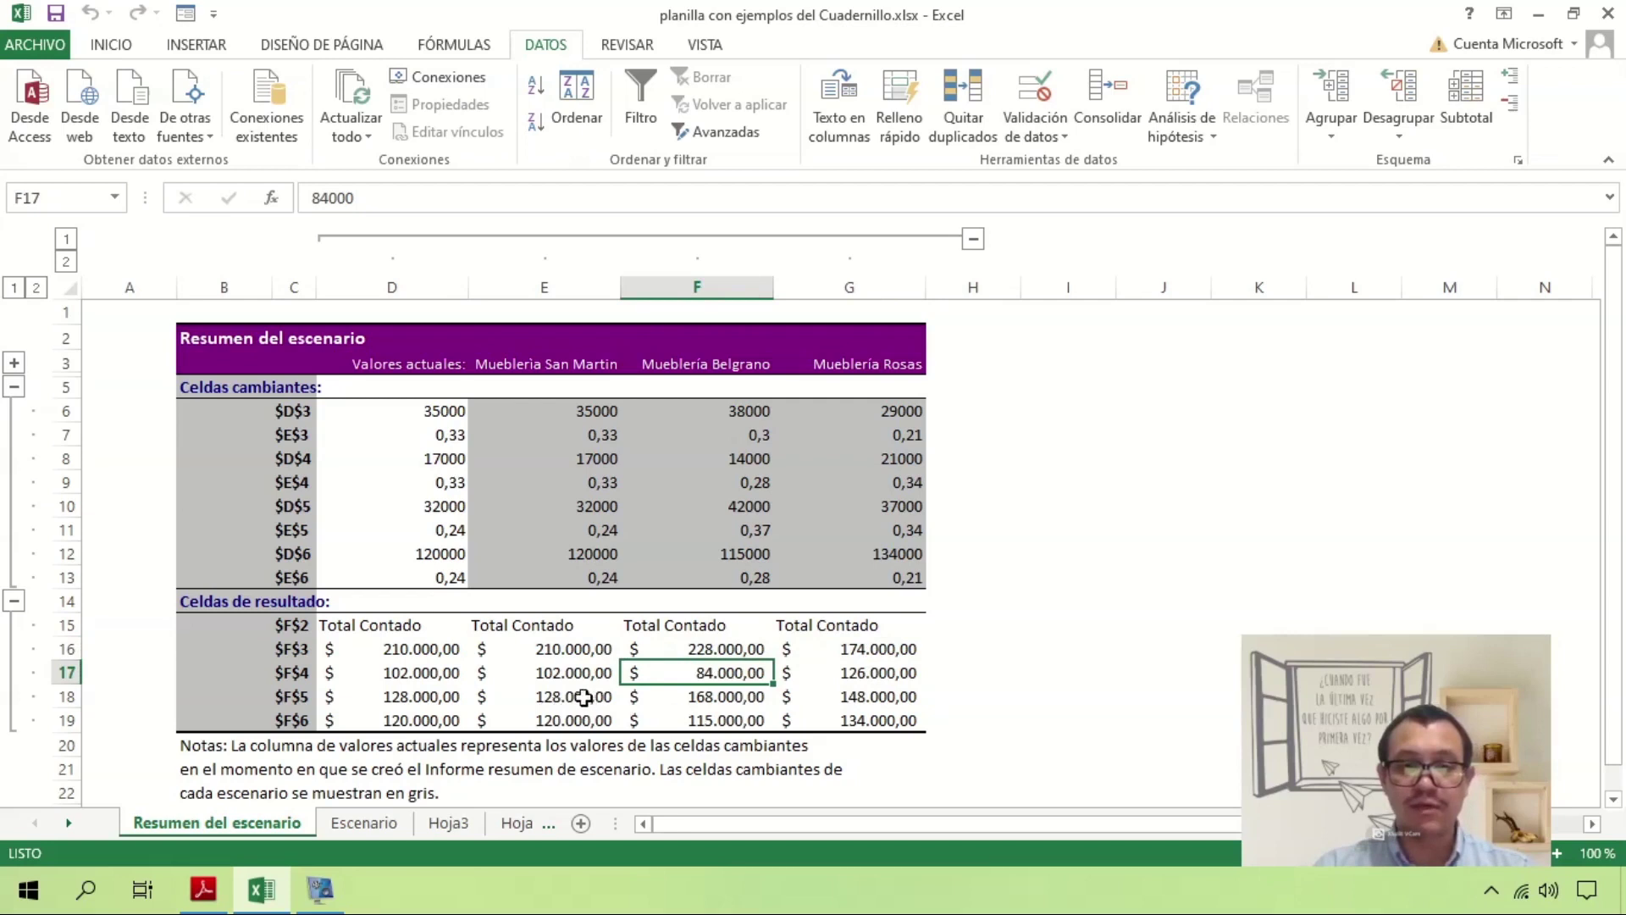
left_click(581, 697)
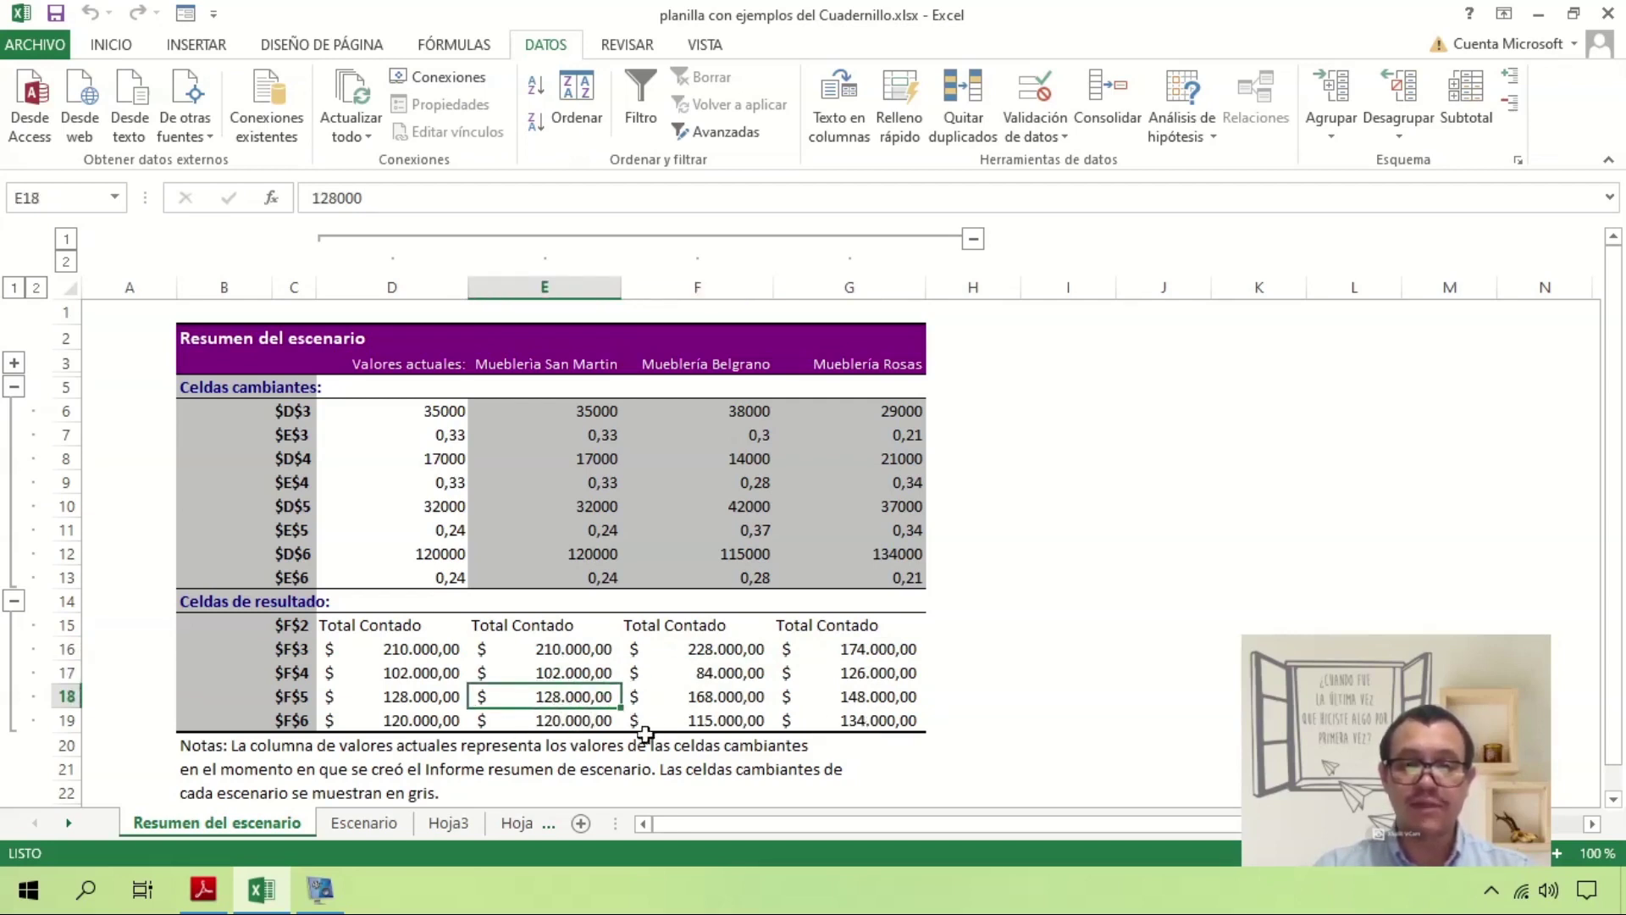
left_click(716, 721)
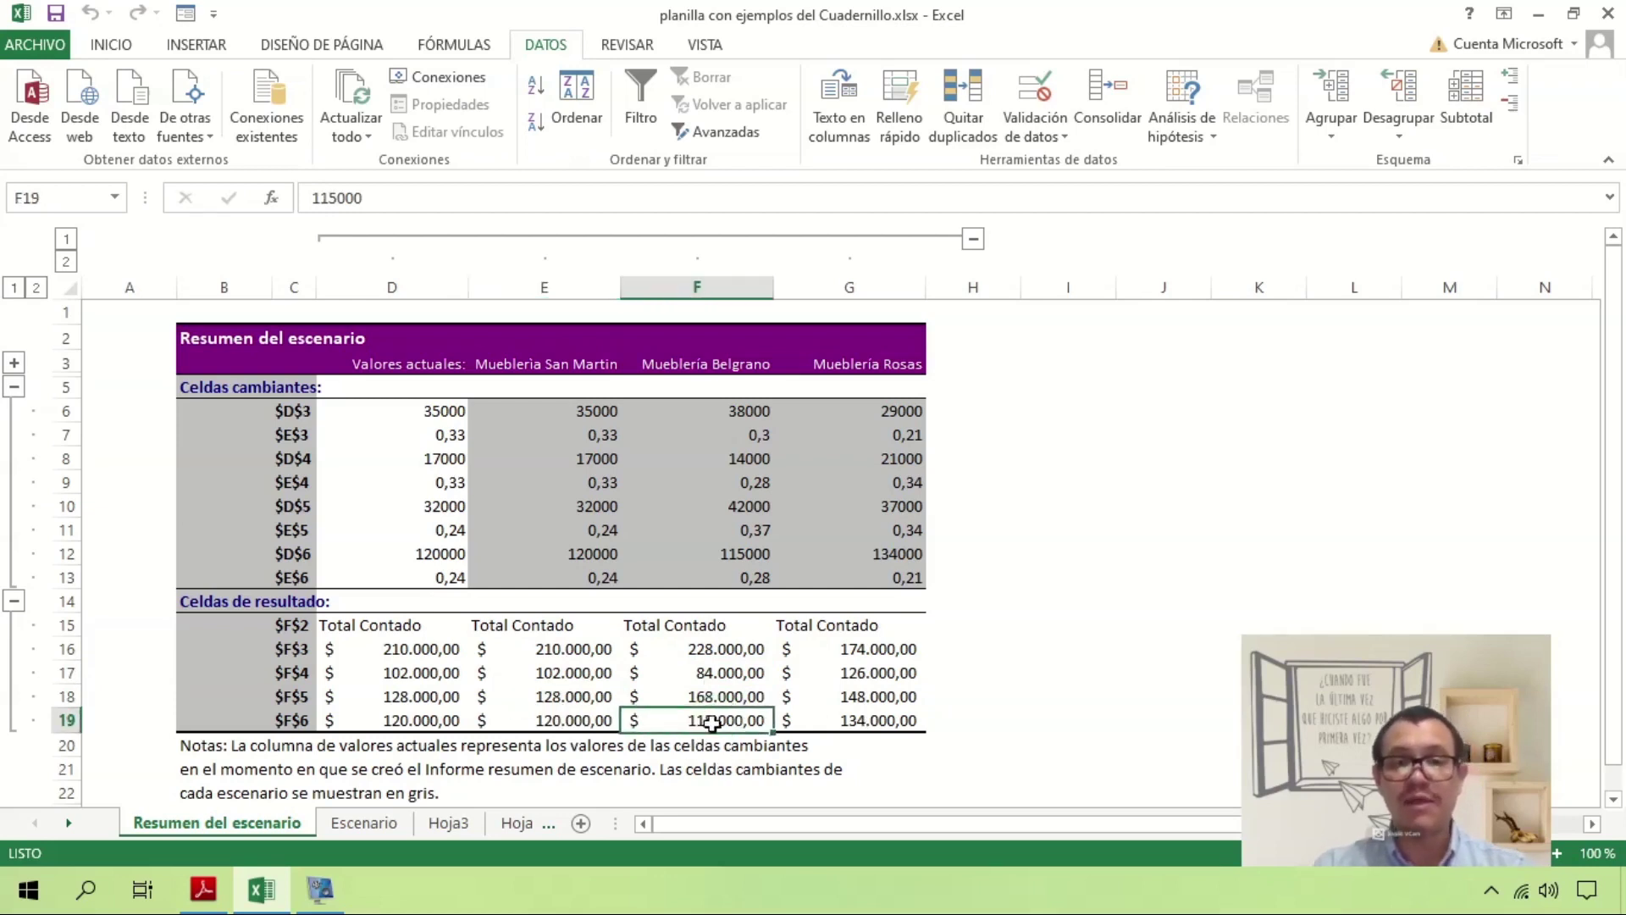
left_click(357, 821)
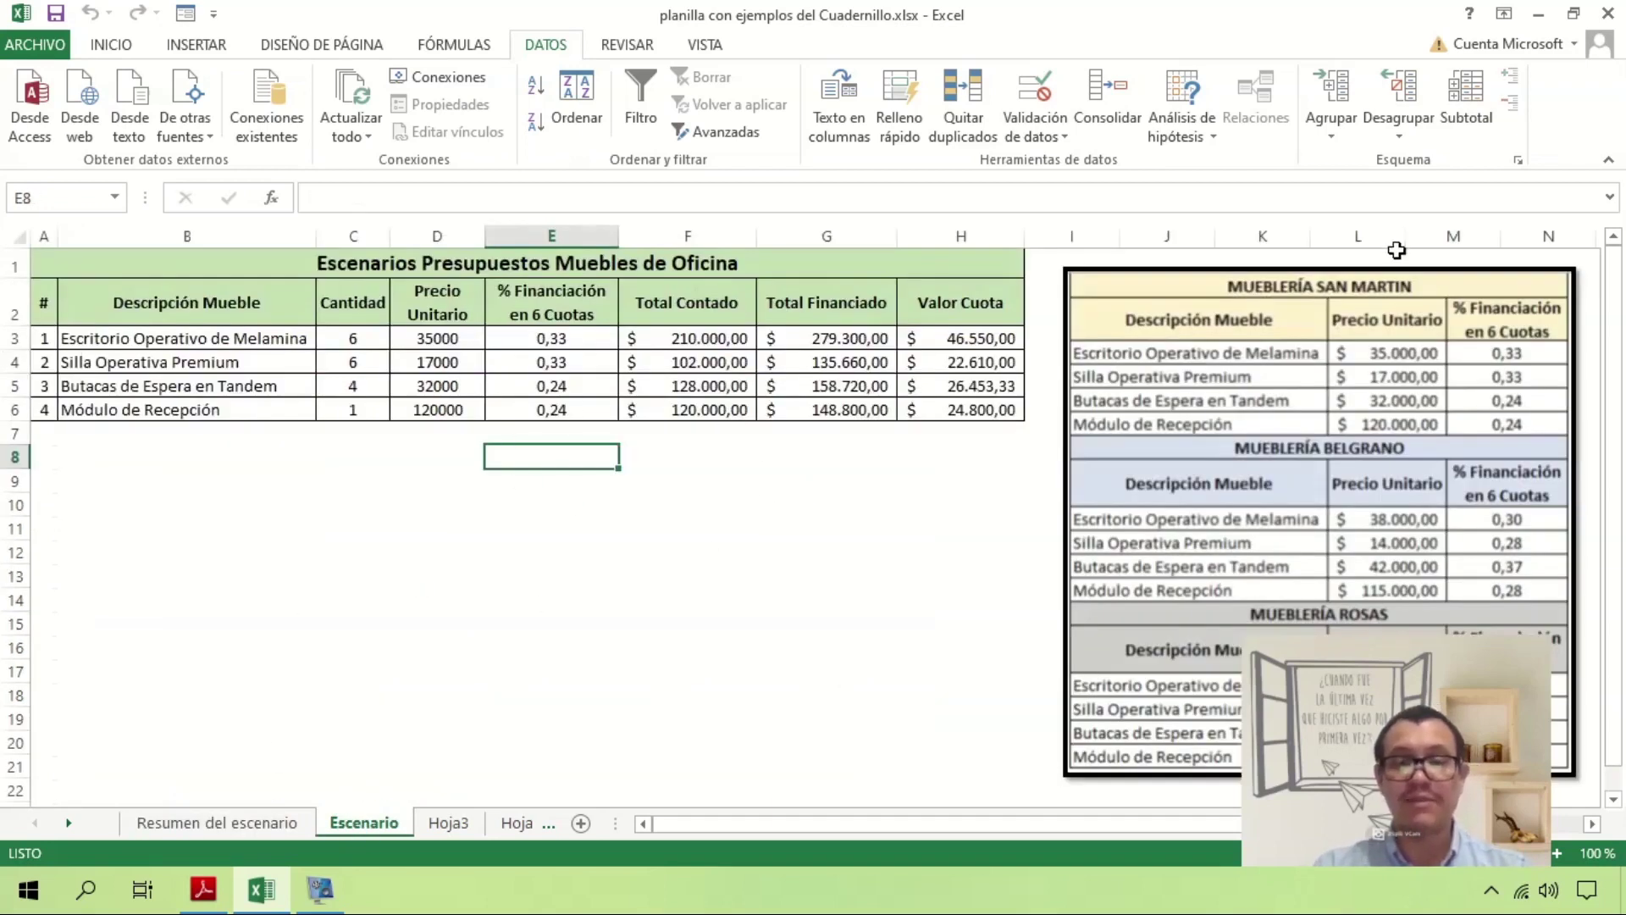
From the Scenario Manager, build a Resumen report with result cells G2:G6 for Total Financiado
left_click(1206, 141)
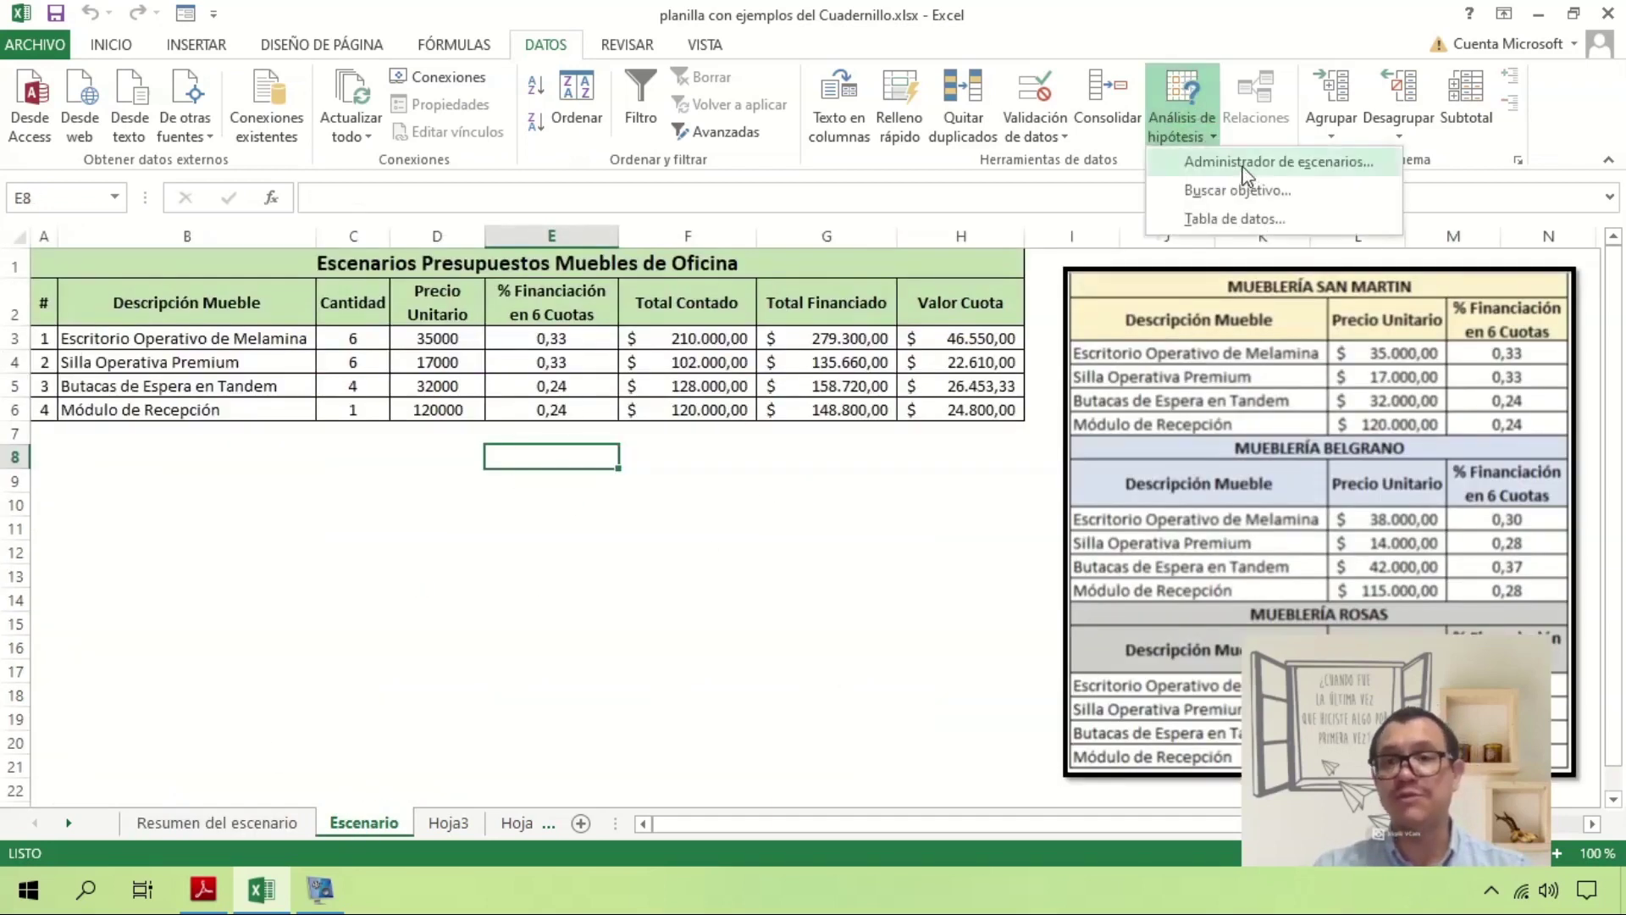
left_click(1247, 159)
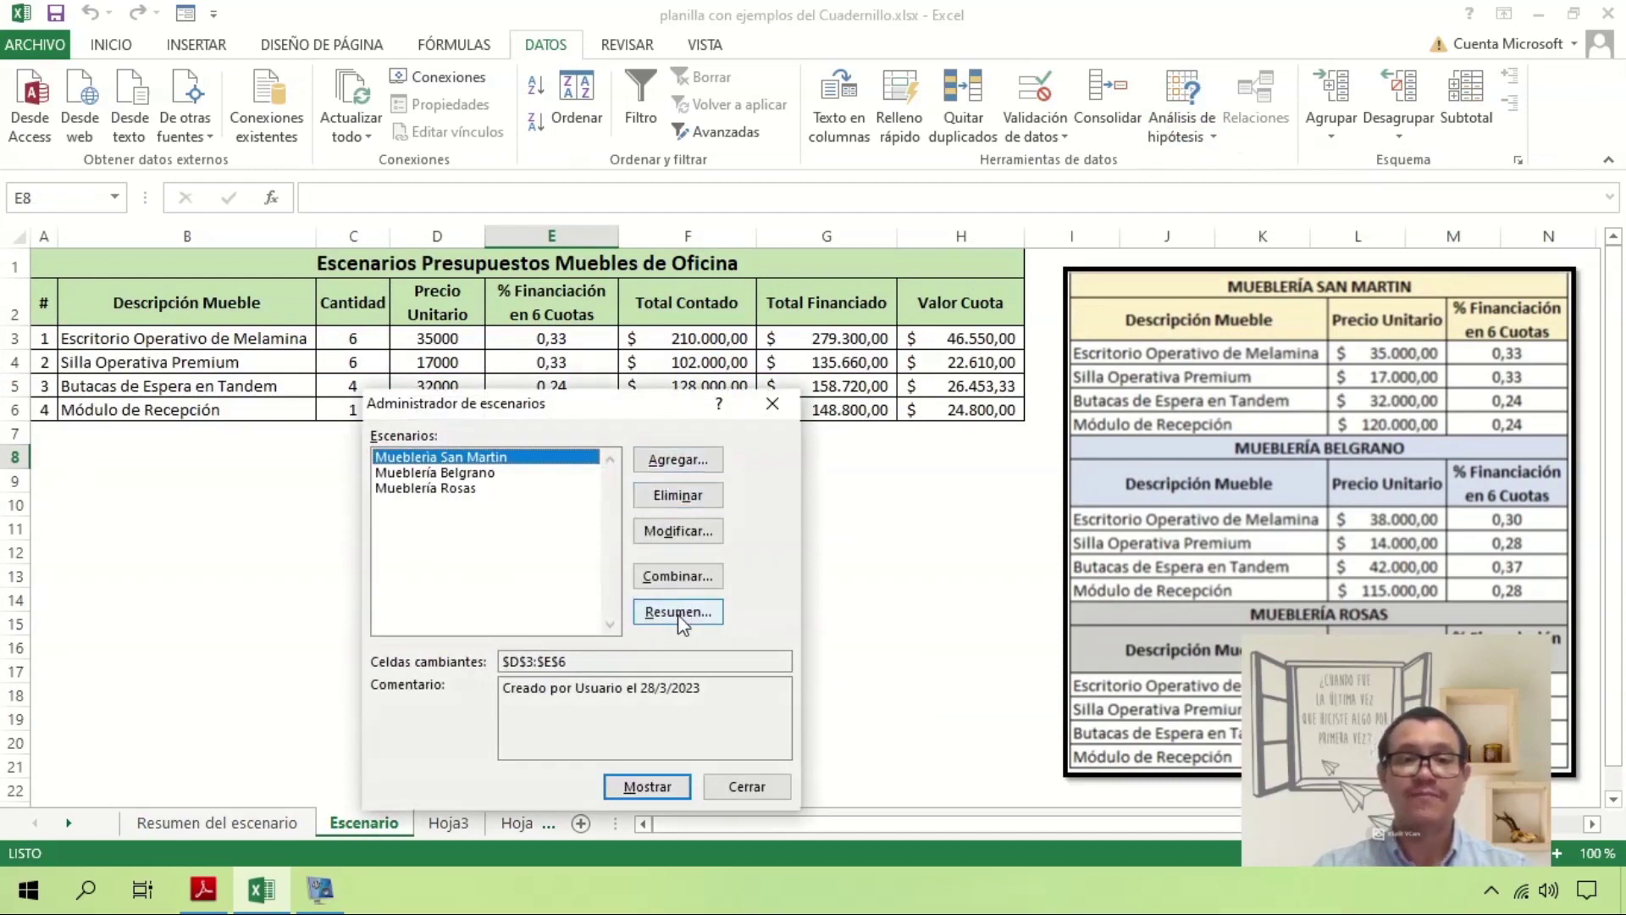
left_click(678, 611)
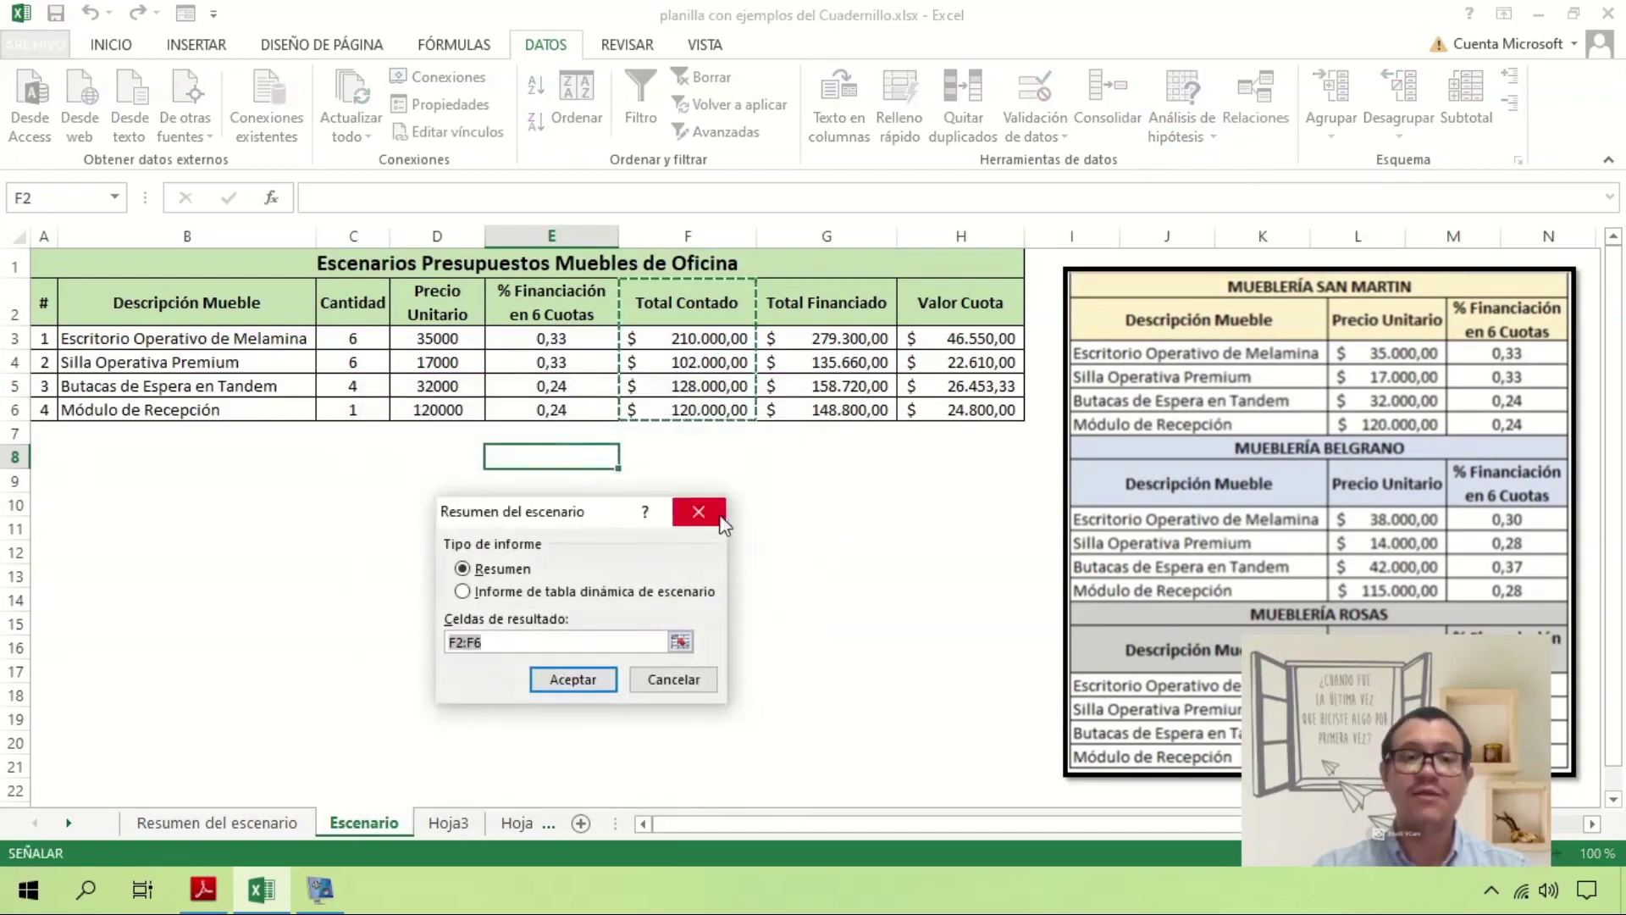
left_click(680, 641)
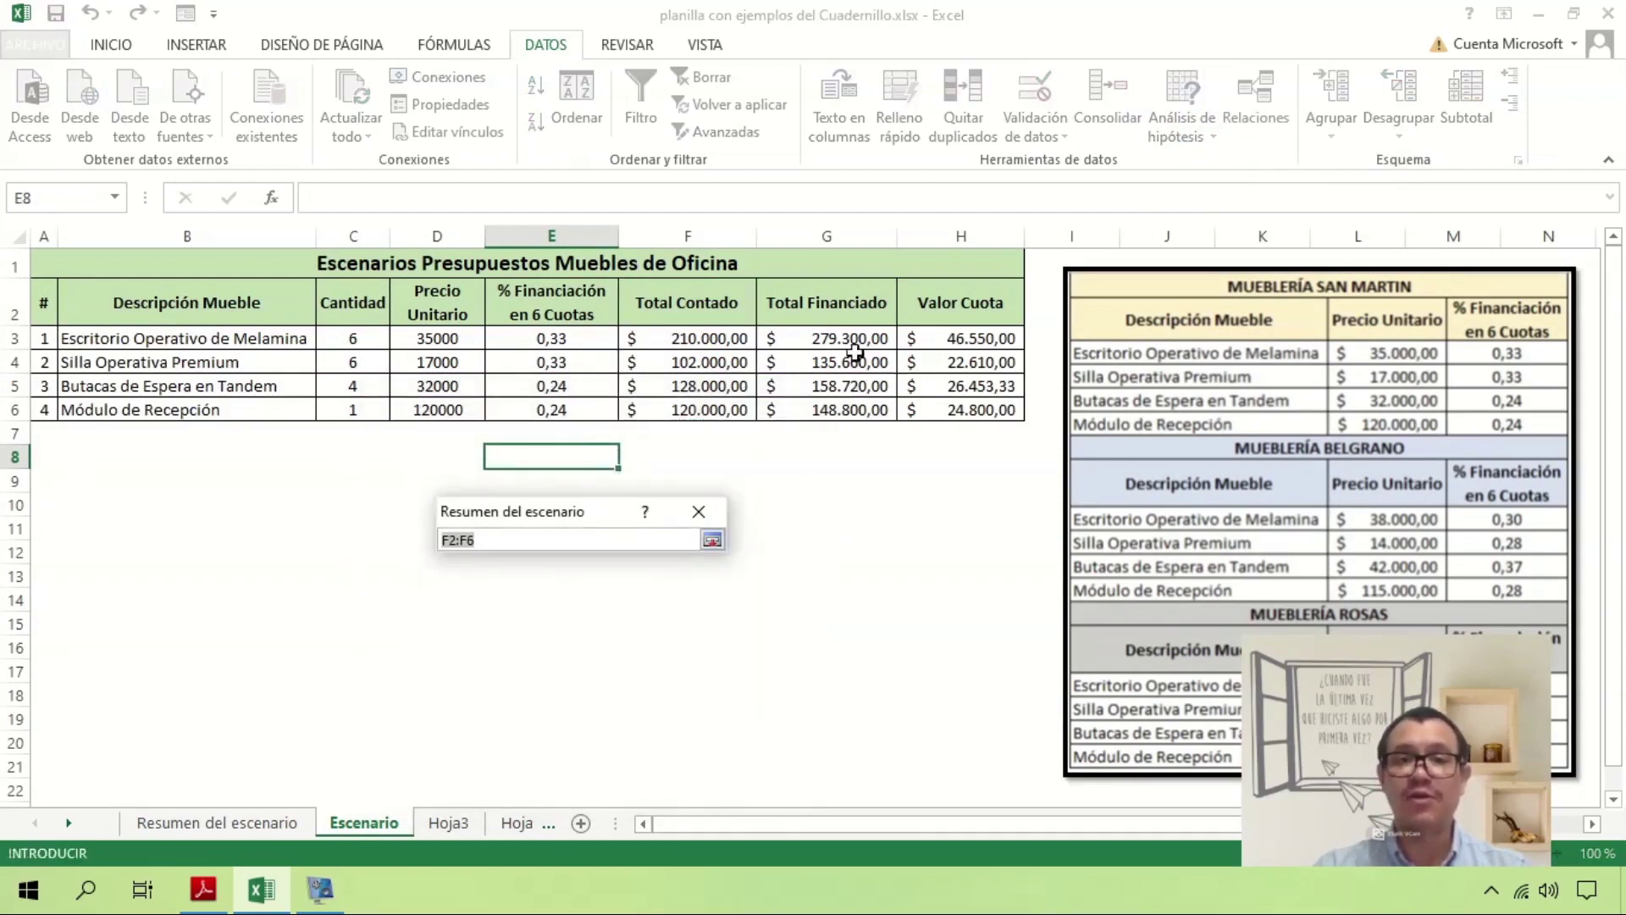
left_click_drag(849, 309, 840, 413)
left_click(712, 539)
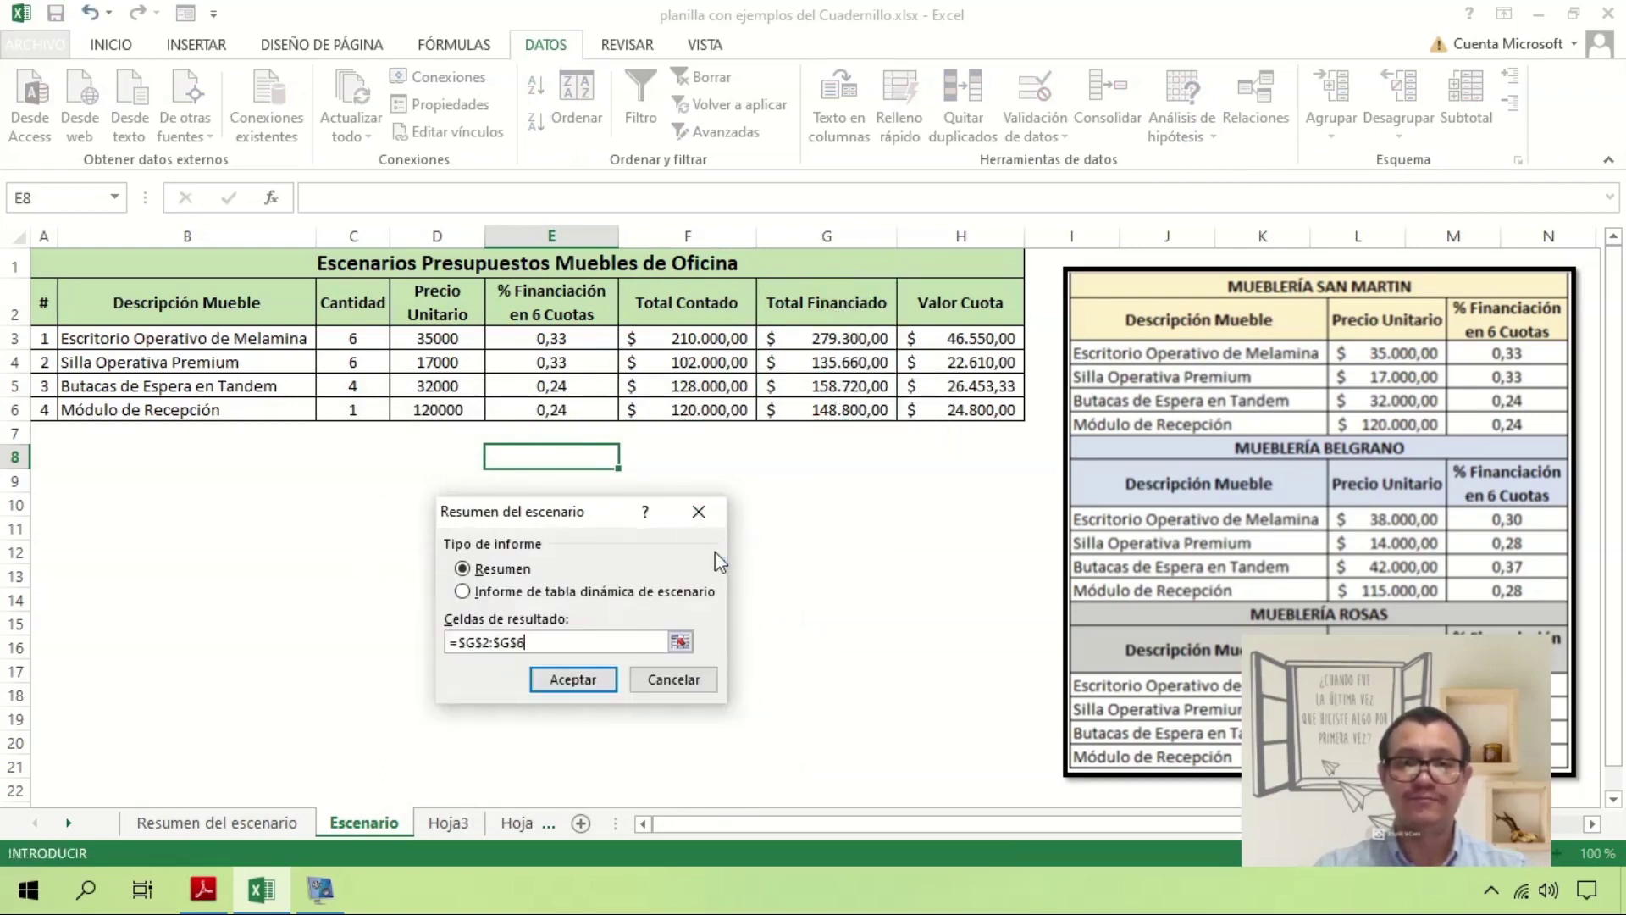
left_click(571, 679)
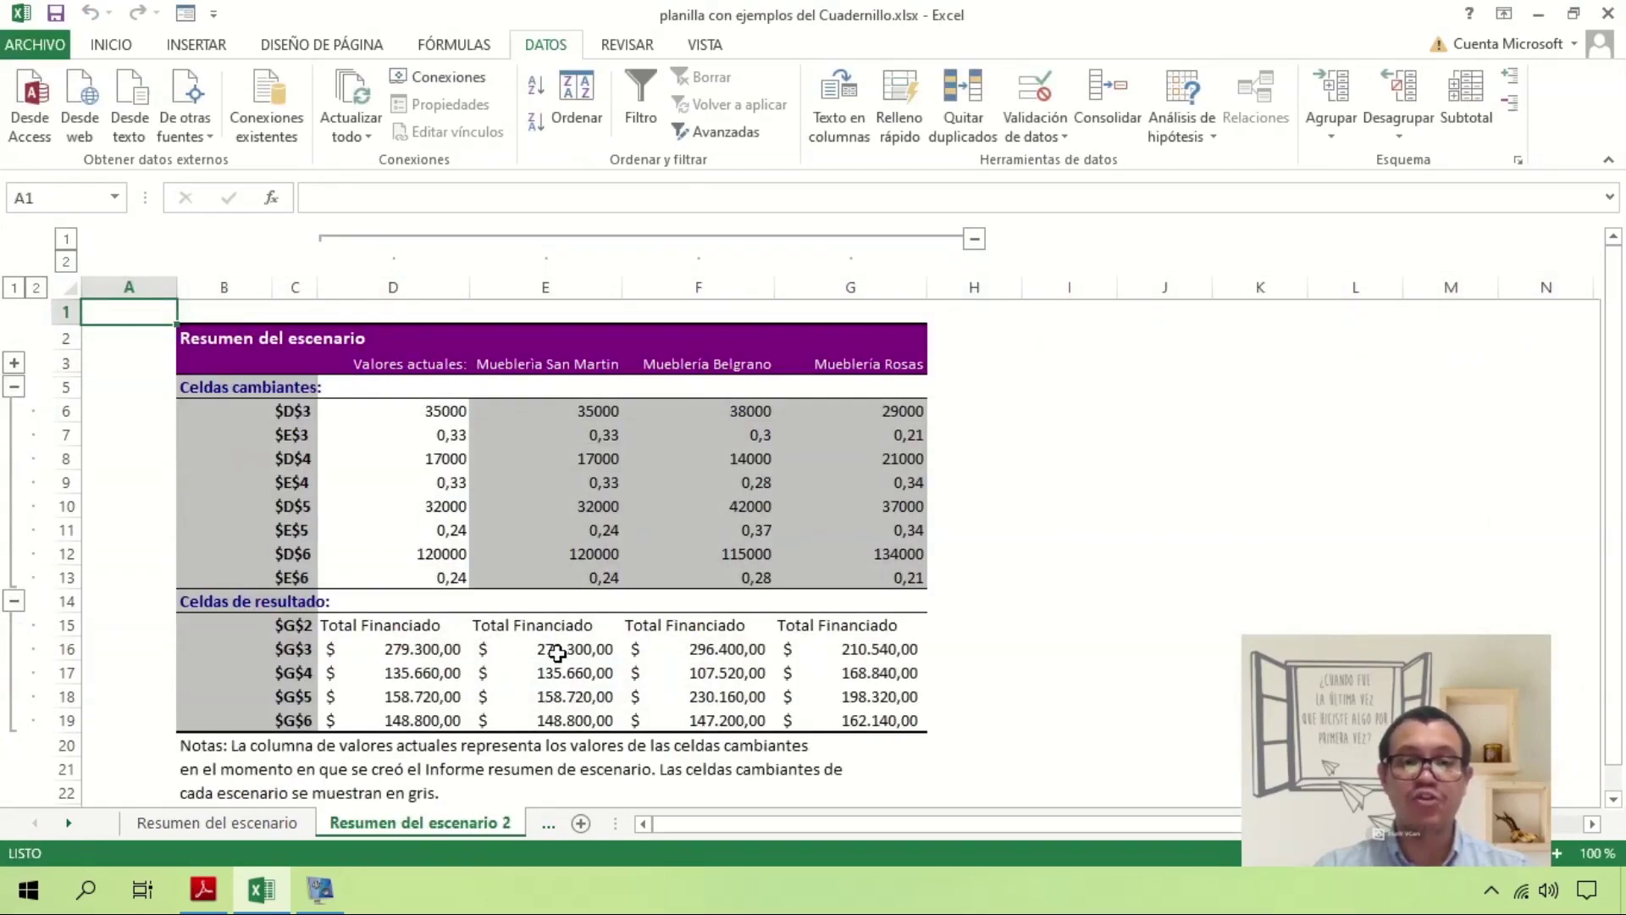
left_click(556, 652)
left_click(546, 624)
left_click_drag(545, 648, 550, 720)
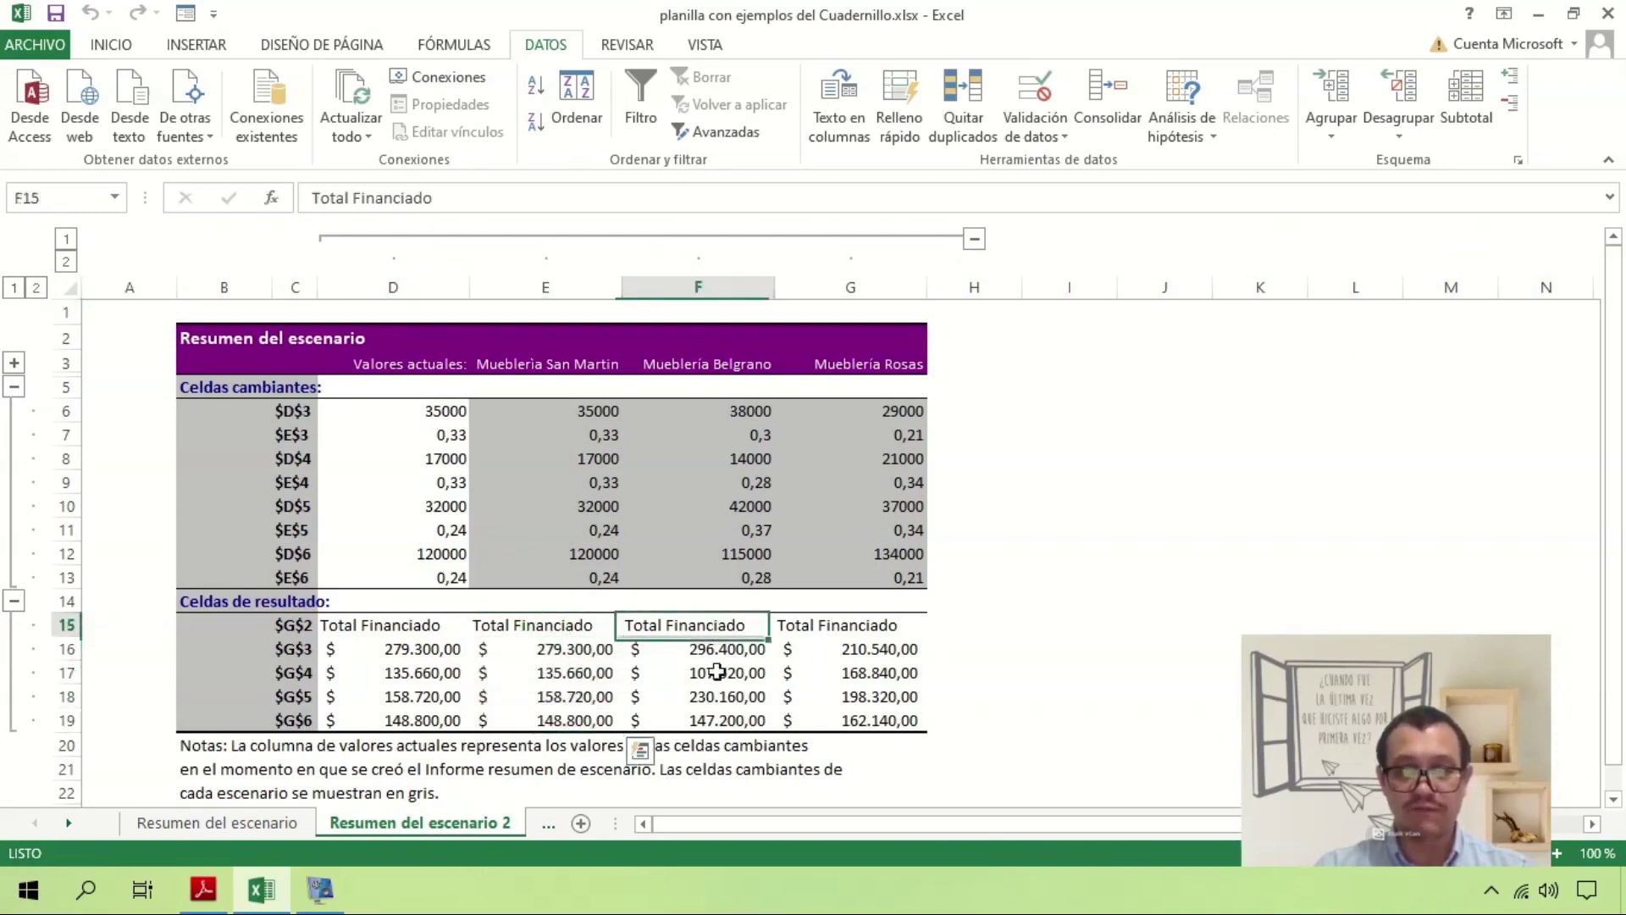
left_click_drag(703, 627, 702, 720)
left_click_drag(849, 633, 846, 720)
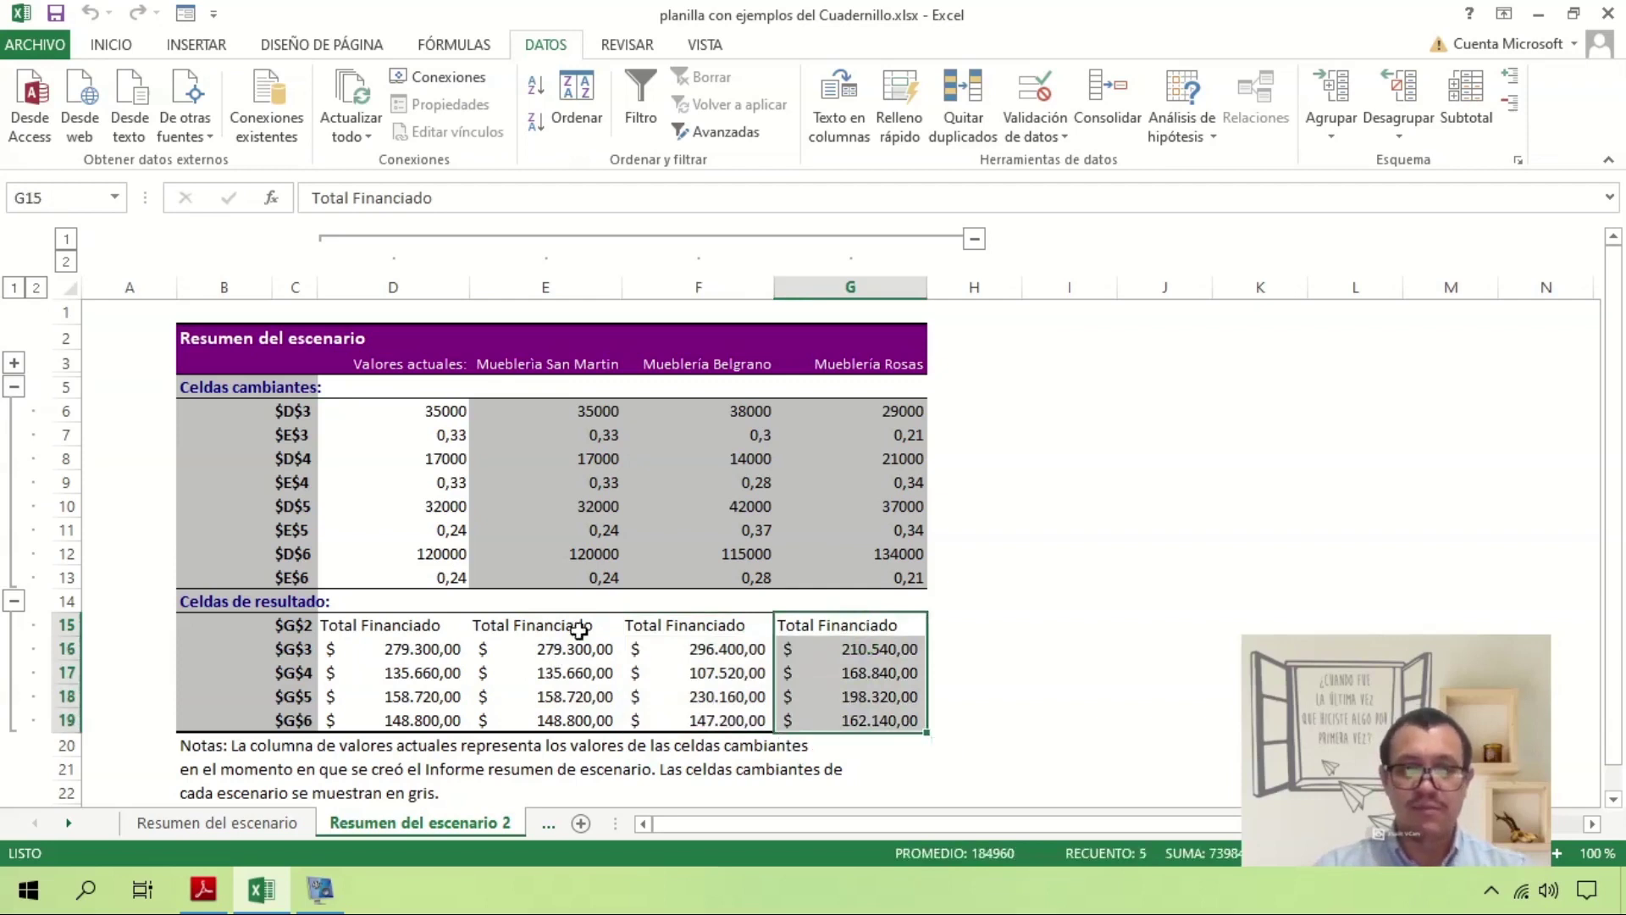
left_click_drag(298, 649, 911, 648)
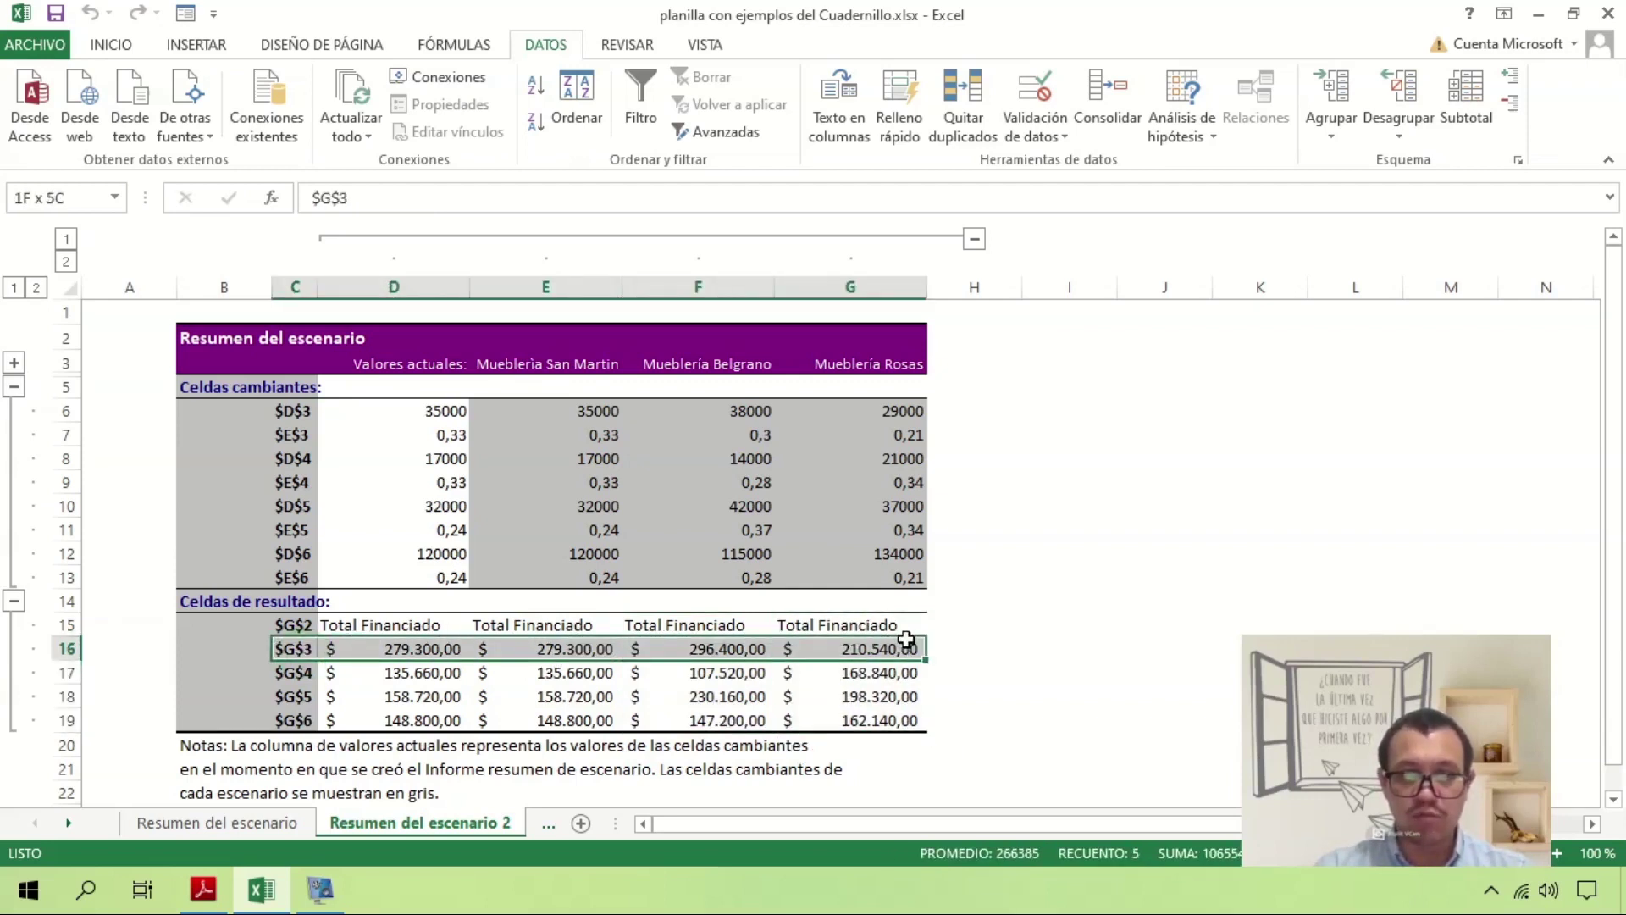
left_click_drag(303, 672, 846, 674)
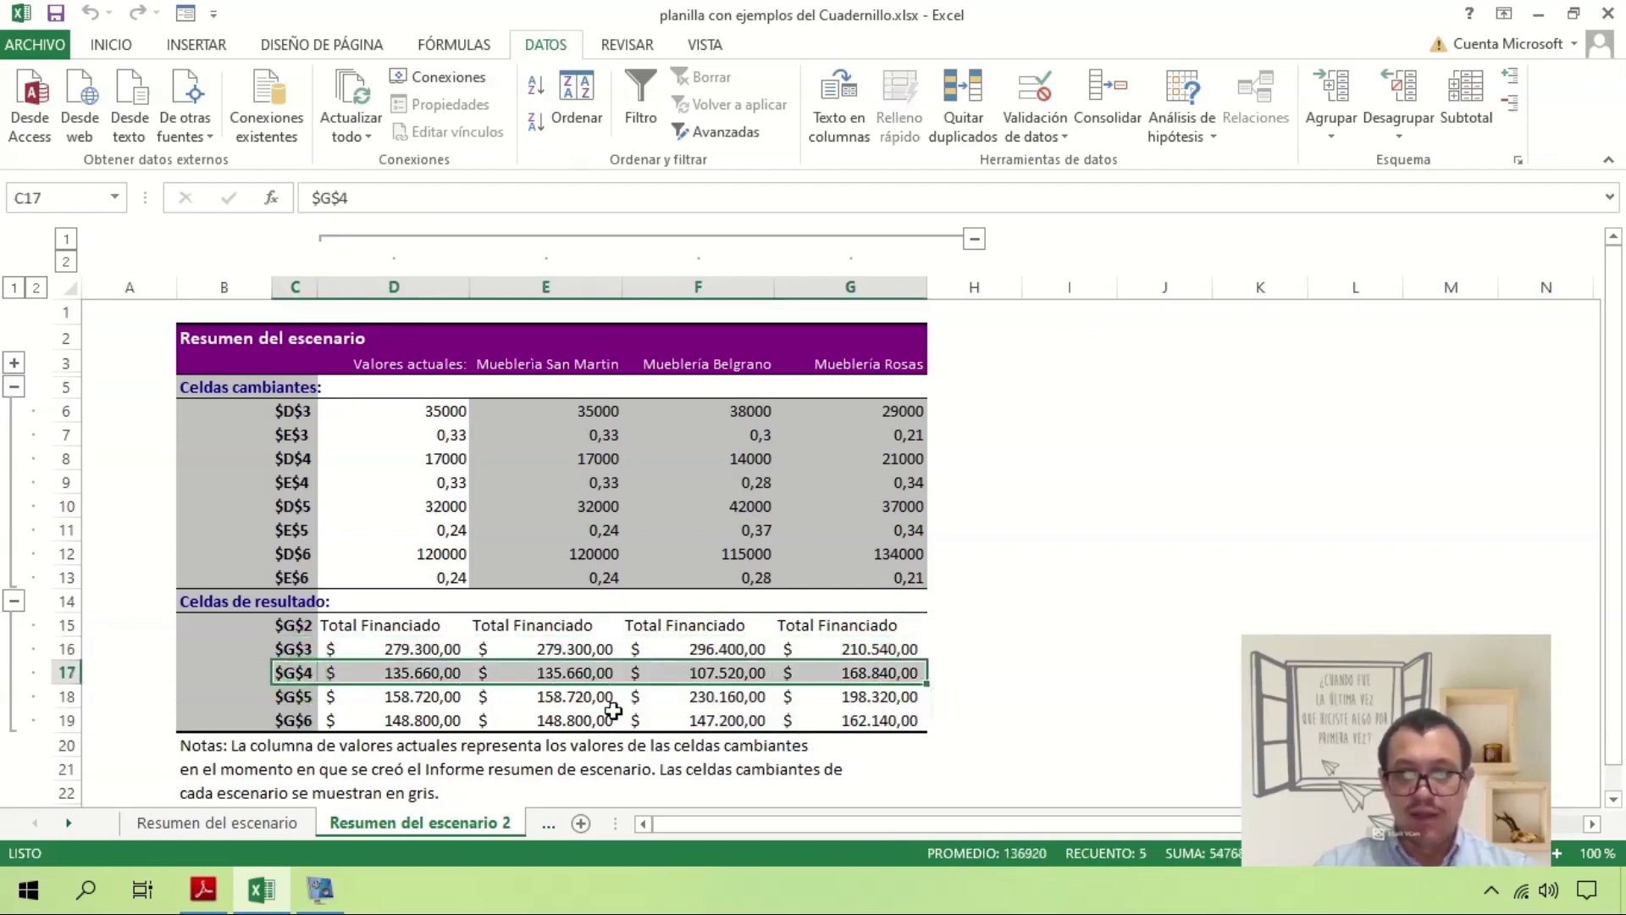
left_click(730, 718)
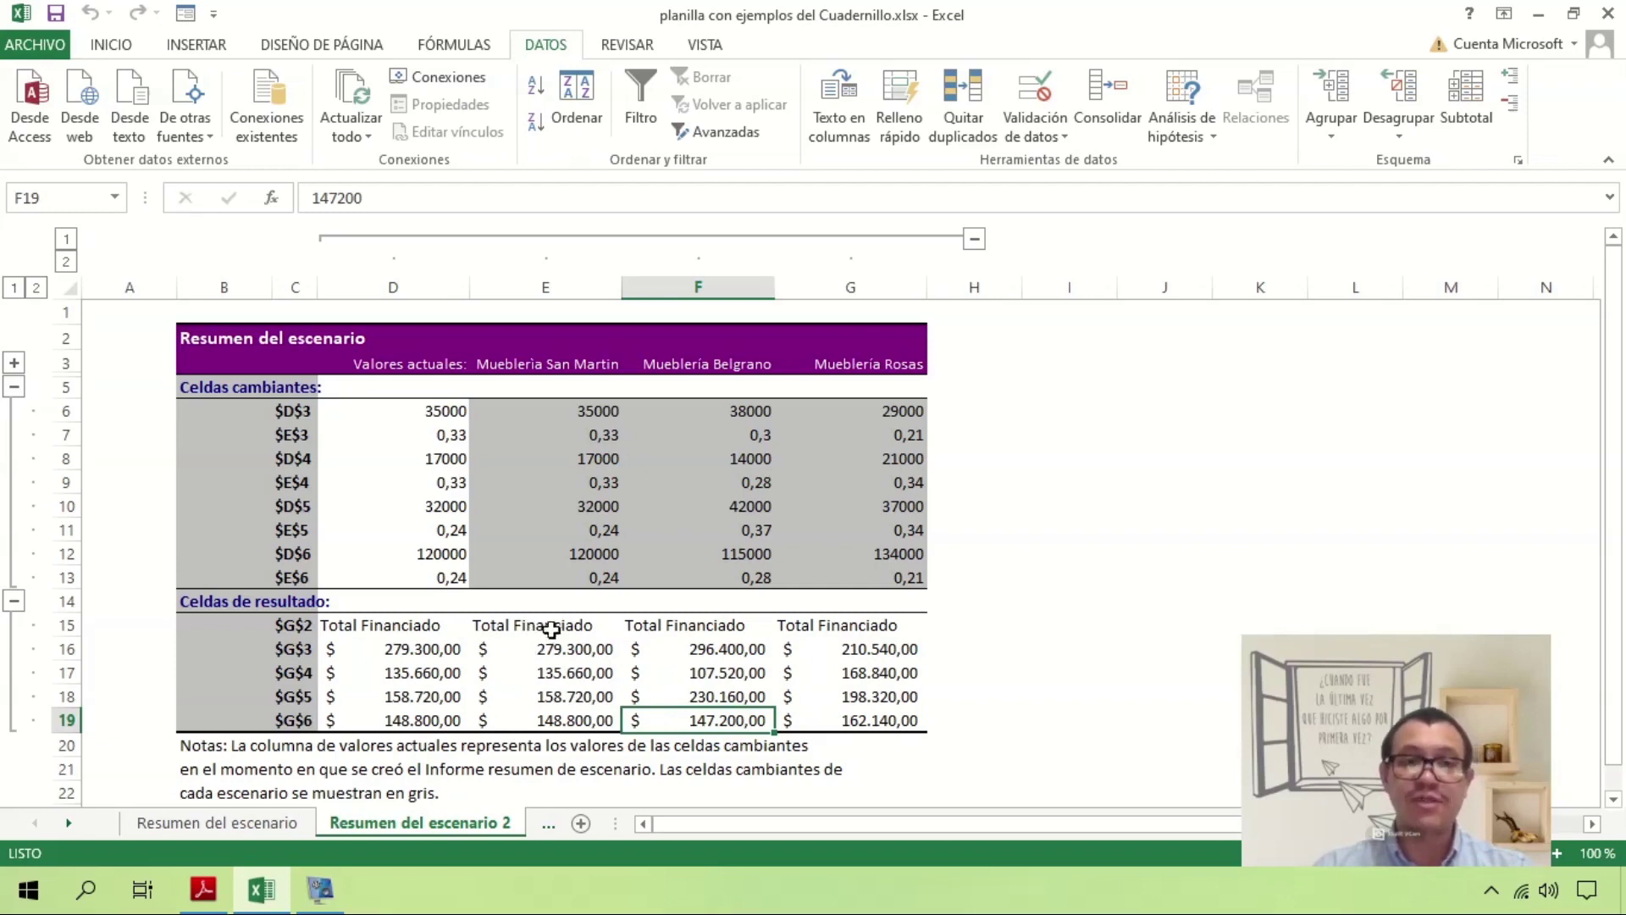
mouse_move(615, 823)
left_mouse_down()
mouse_move(729, 823)
mouse_move(708, 836)
left_mouse_up()
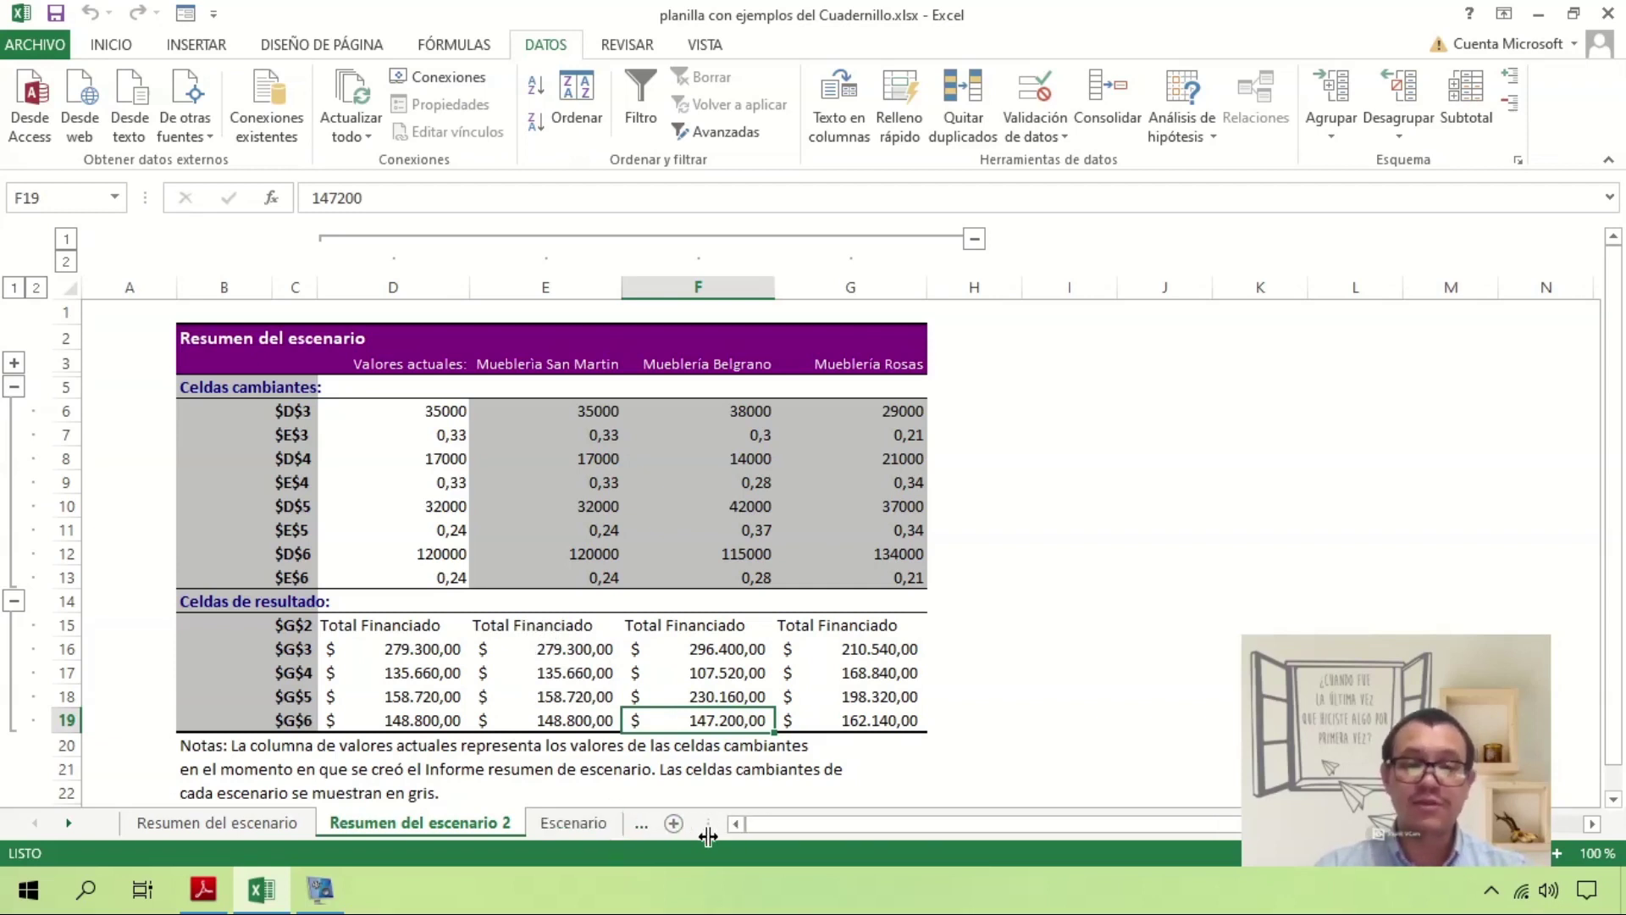
Go back to the Escenario sheet with the San Martin furniture budget
left_click(571, 826)
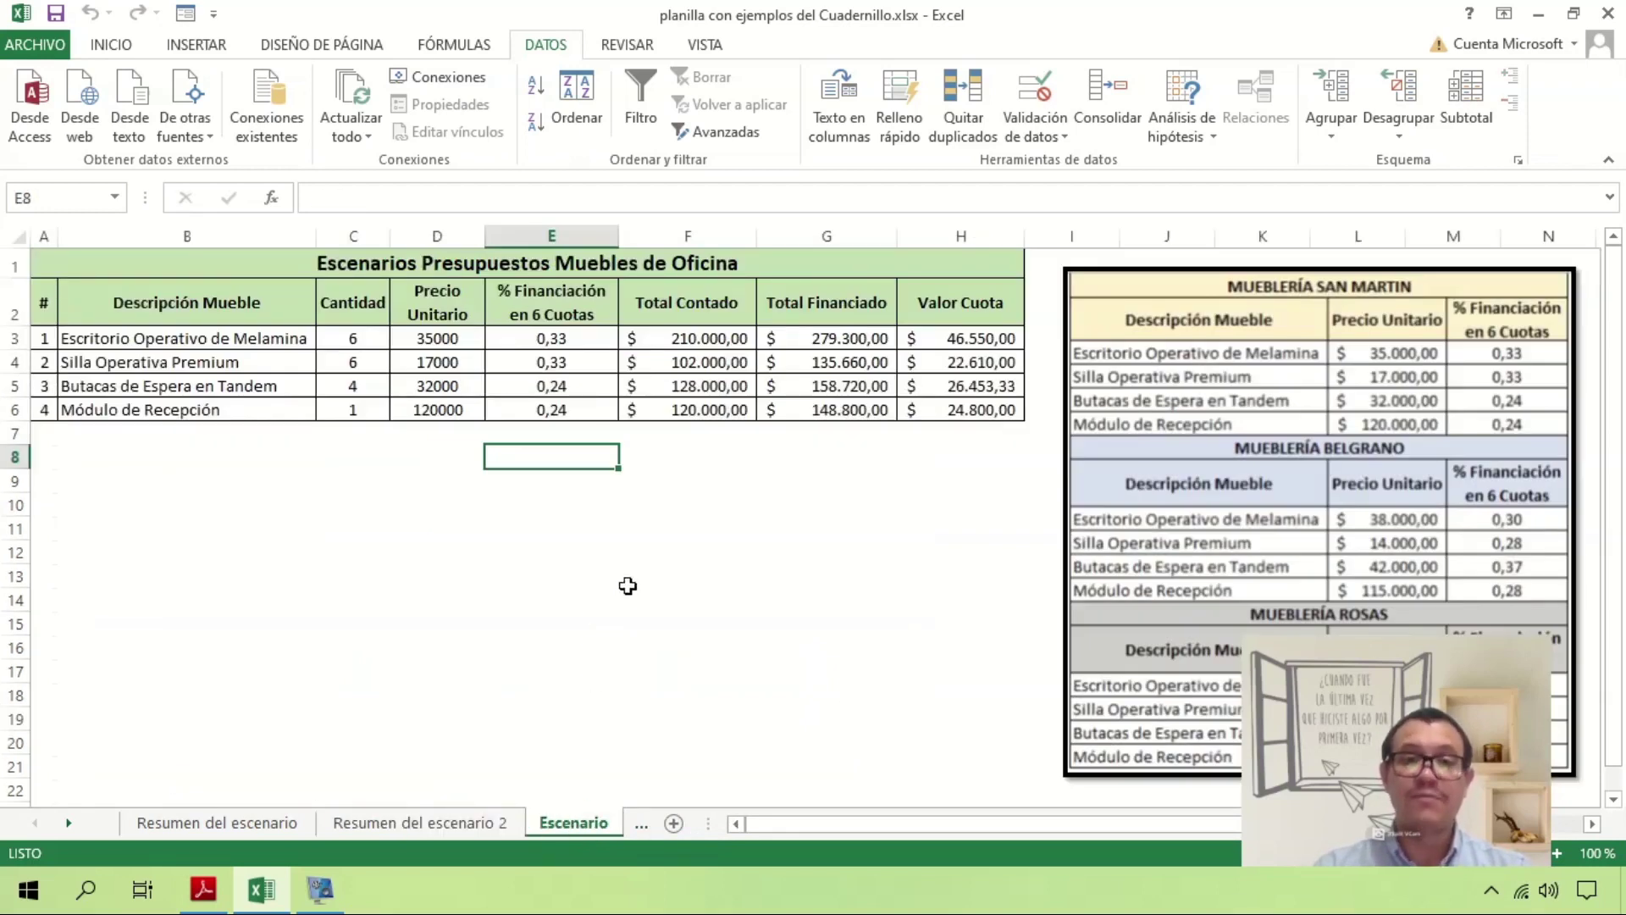